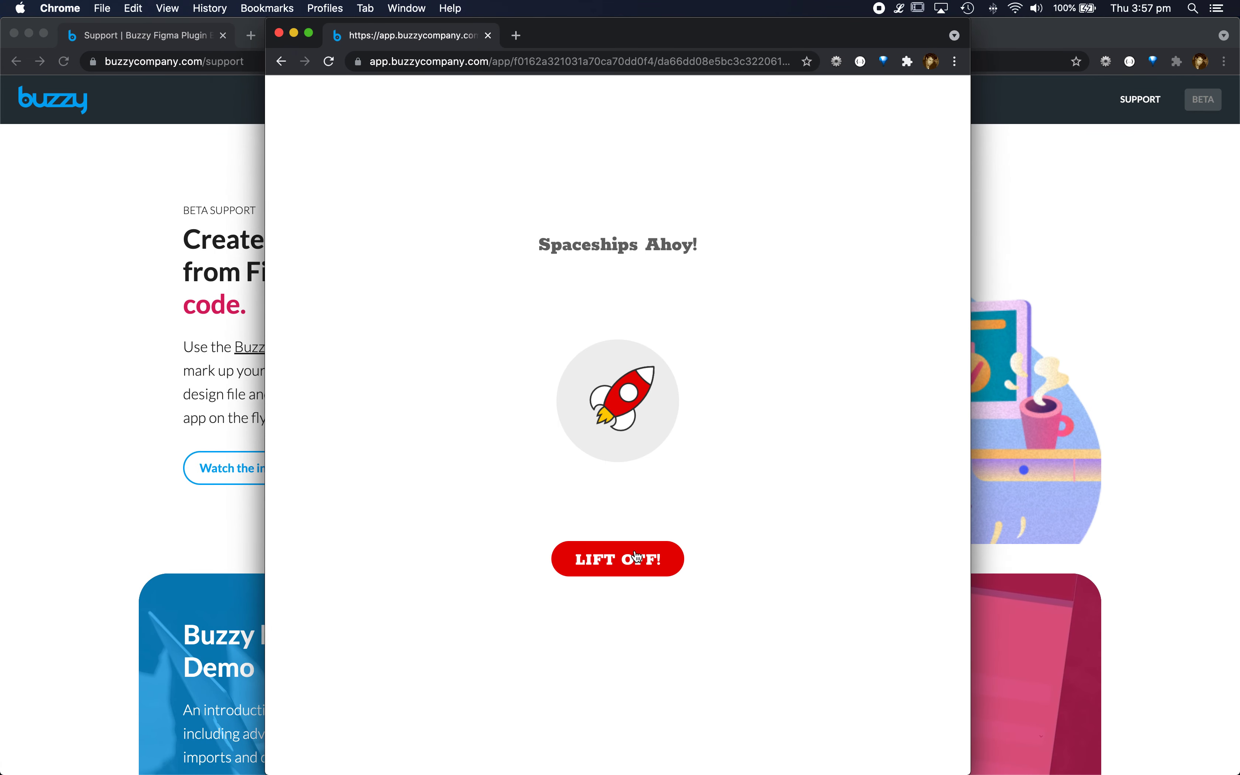
Go from the Spaceships Ahoy start page via LIFT OFF! to the empty Add a spaceship form
click(638, 558)
click(943, 121)
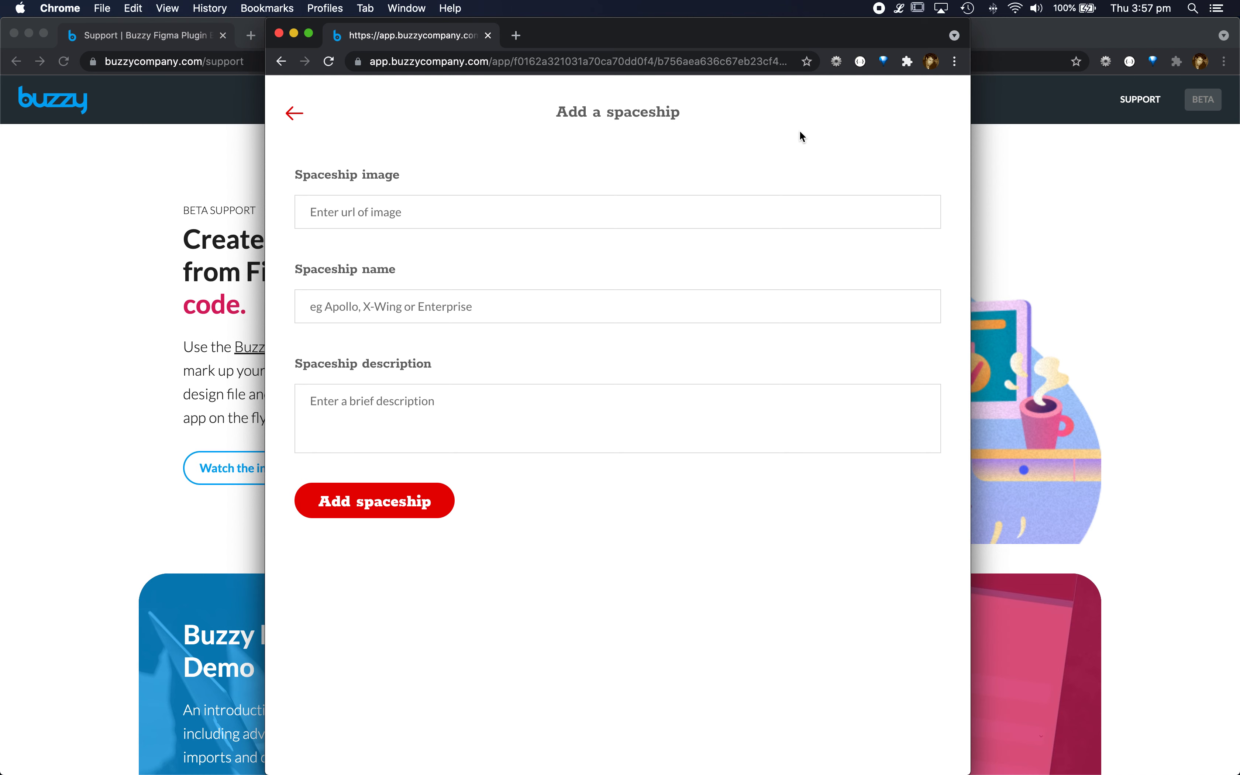
In Chrome, put the Spaceships data window on the right and the Add a spaceship form on the left
key(super+Tab)
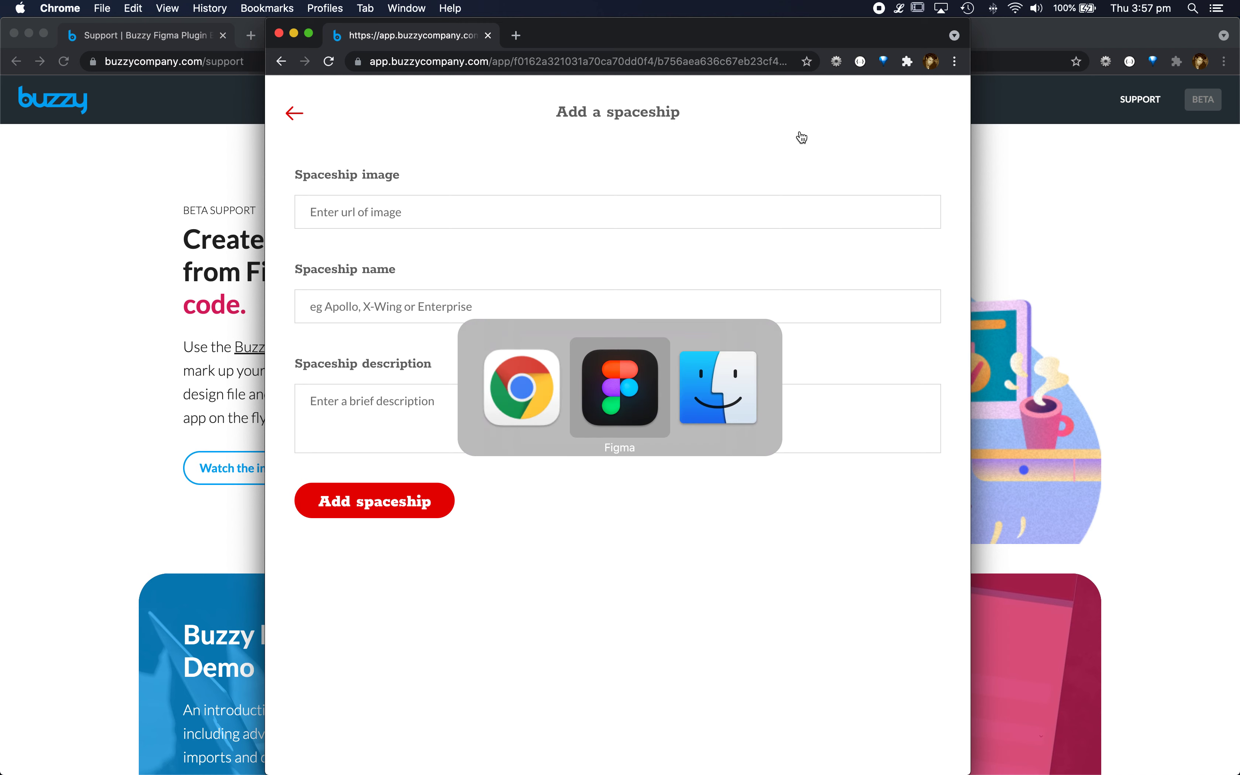
click(508, 401)
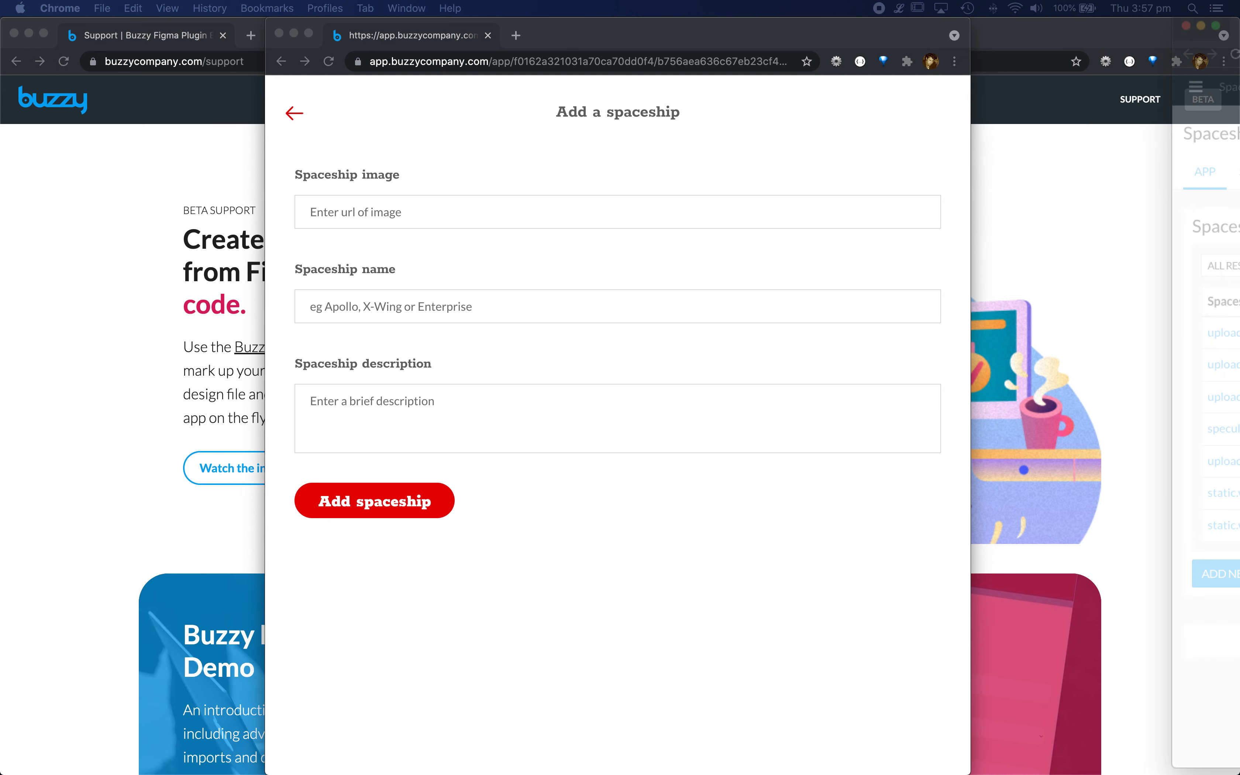
drag(1239, 77, 1024, 28)
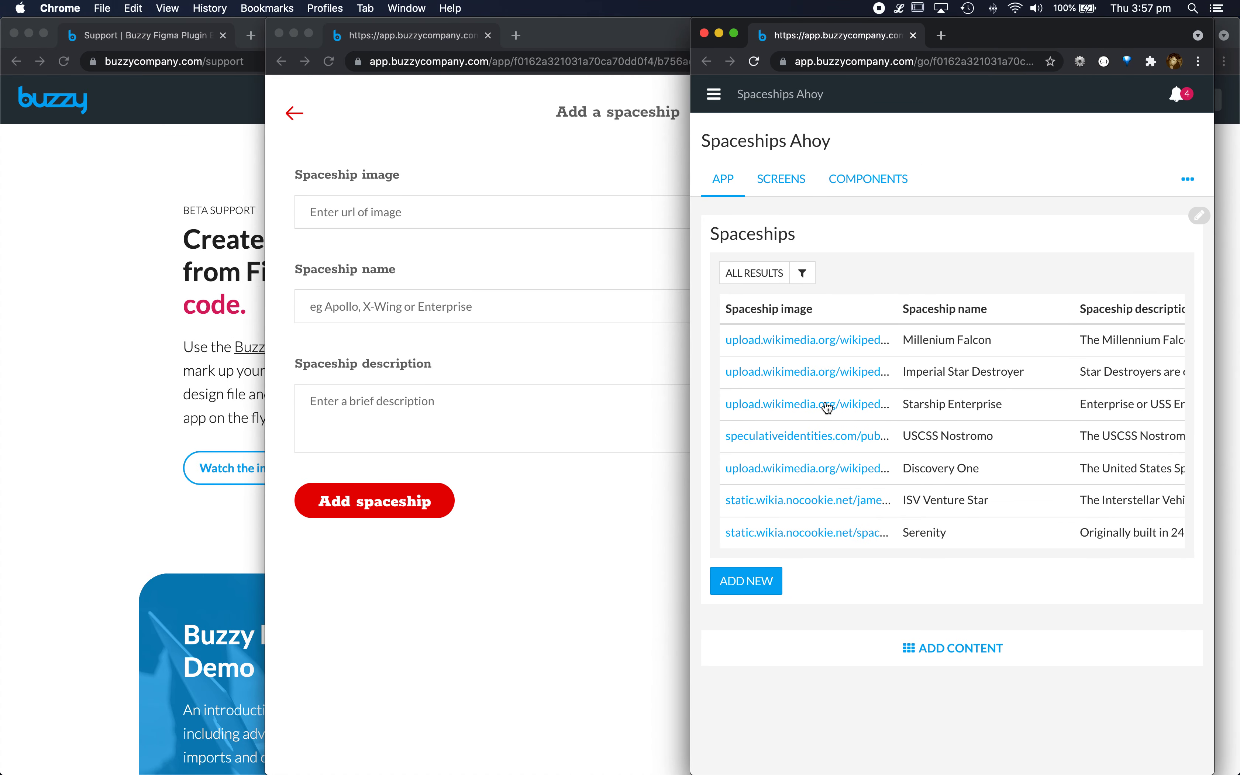
drag(642, 46, 423, 46)
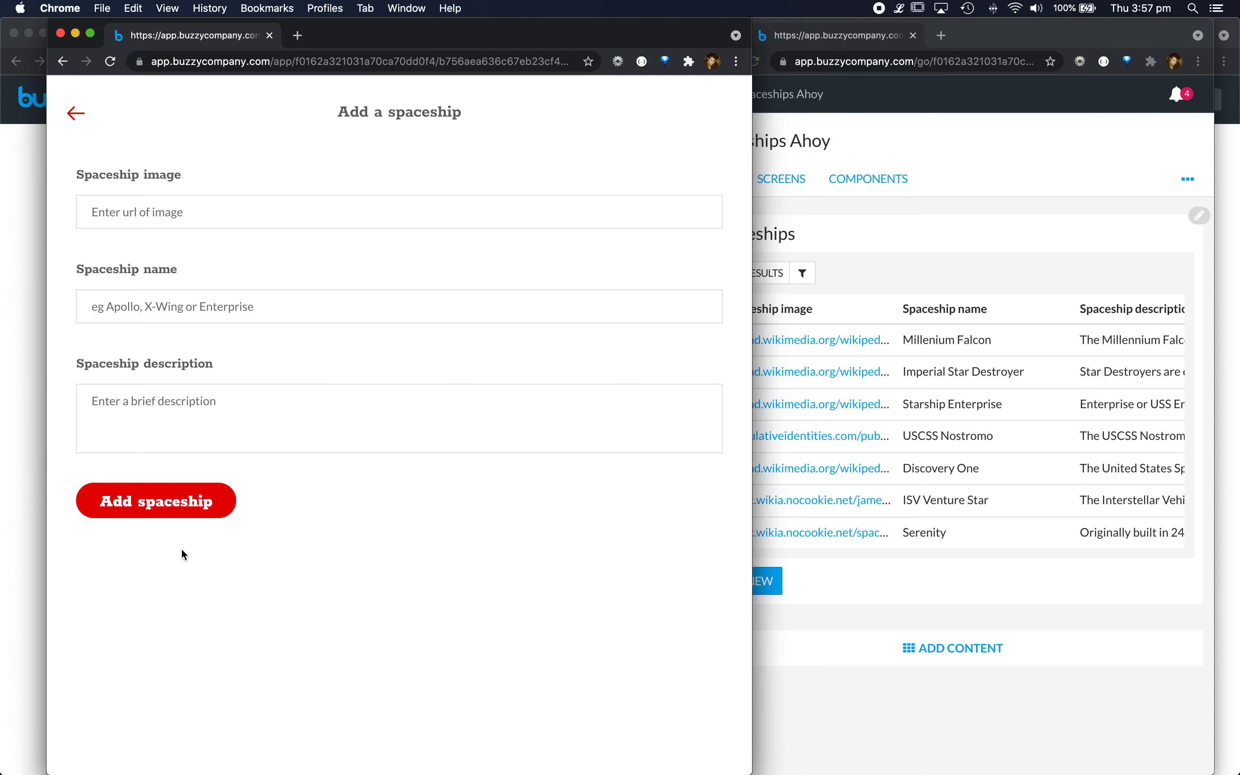
click(917, 168)
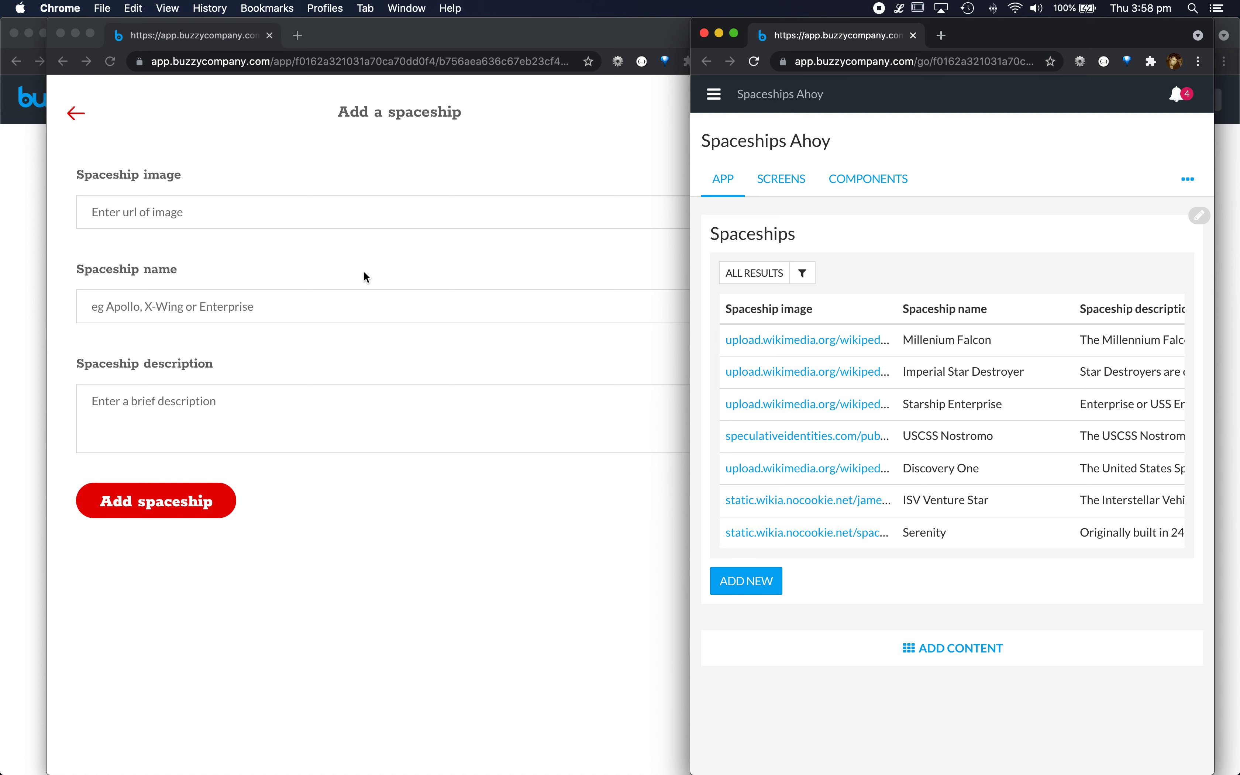
key(super+Tab)
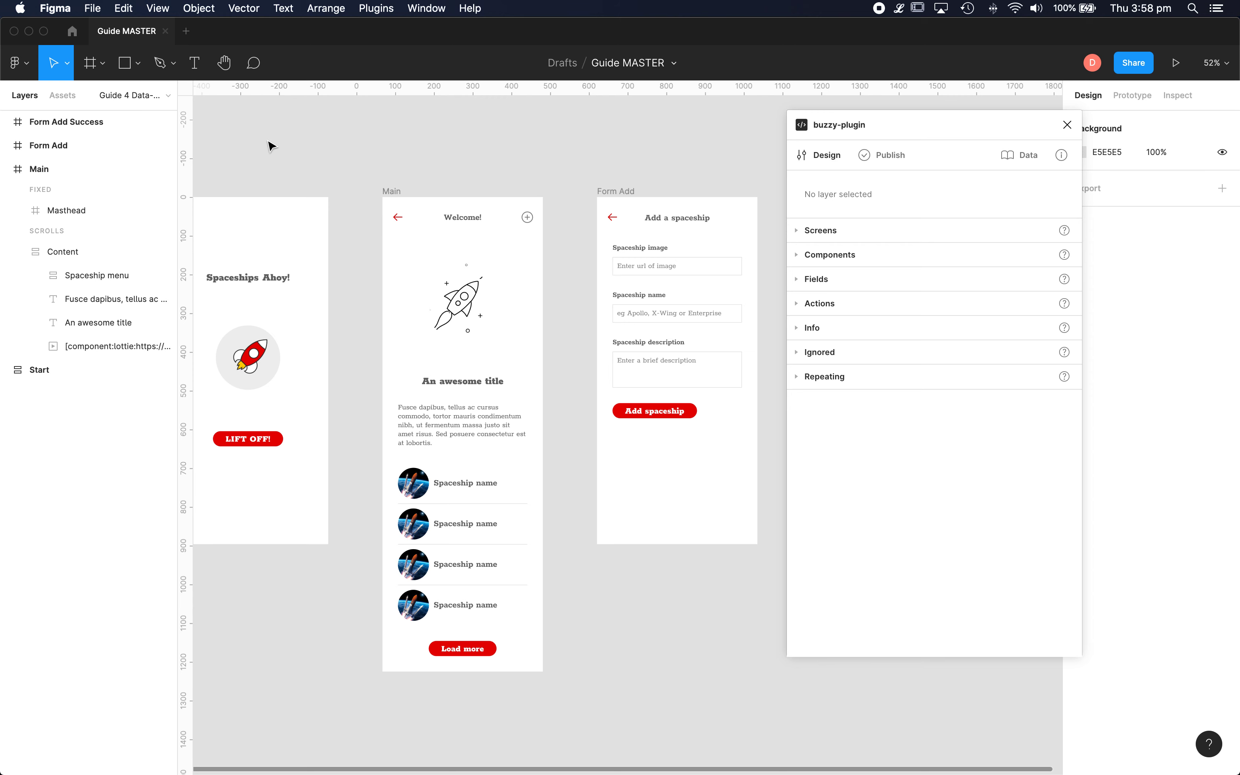
Pan the Guide MASTER canvas, move the buzzy-plugin window aside, and select the Spaceship menu list
scroll(270, 146, left, 2)
scroll(271, 146, left, 1)
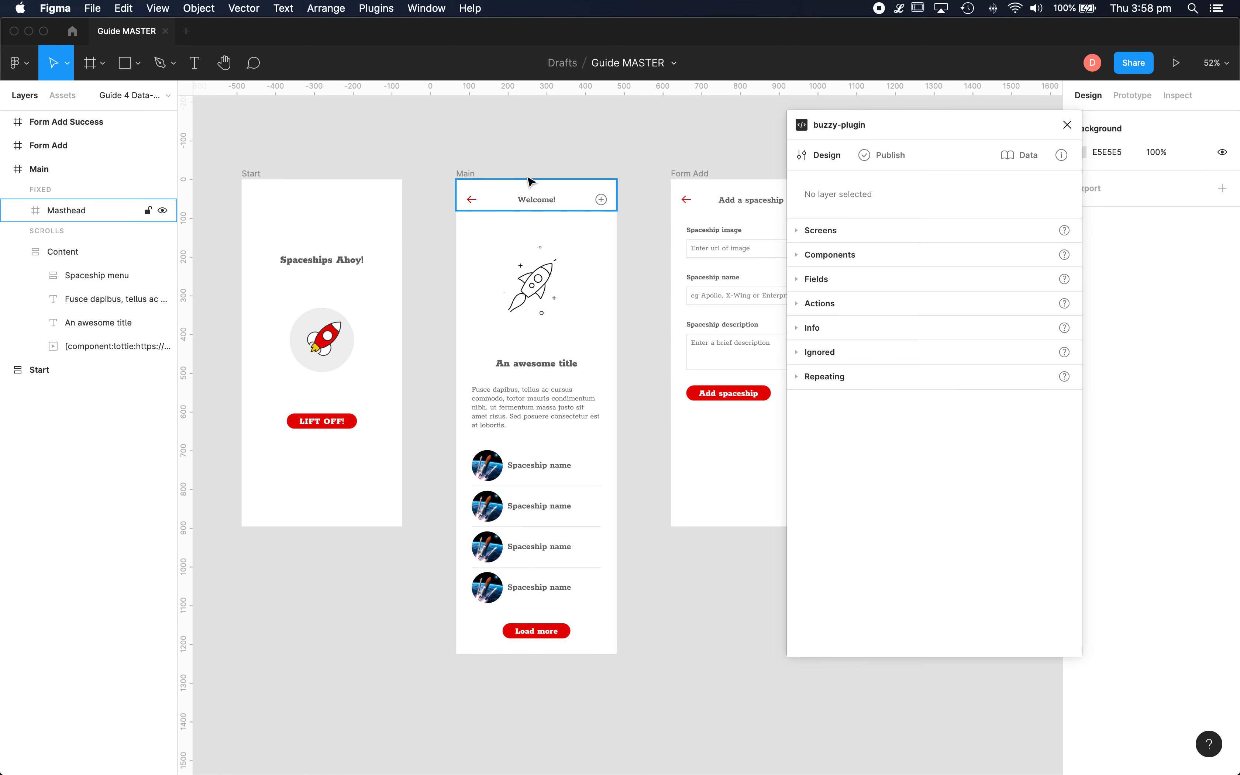
scroll(588, 155, right, 8)
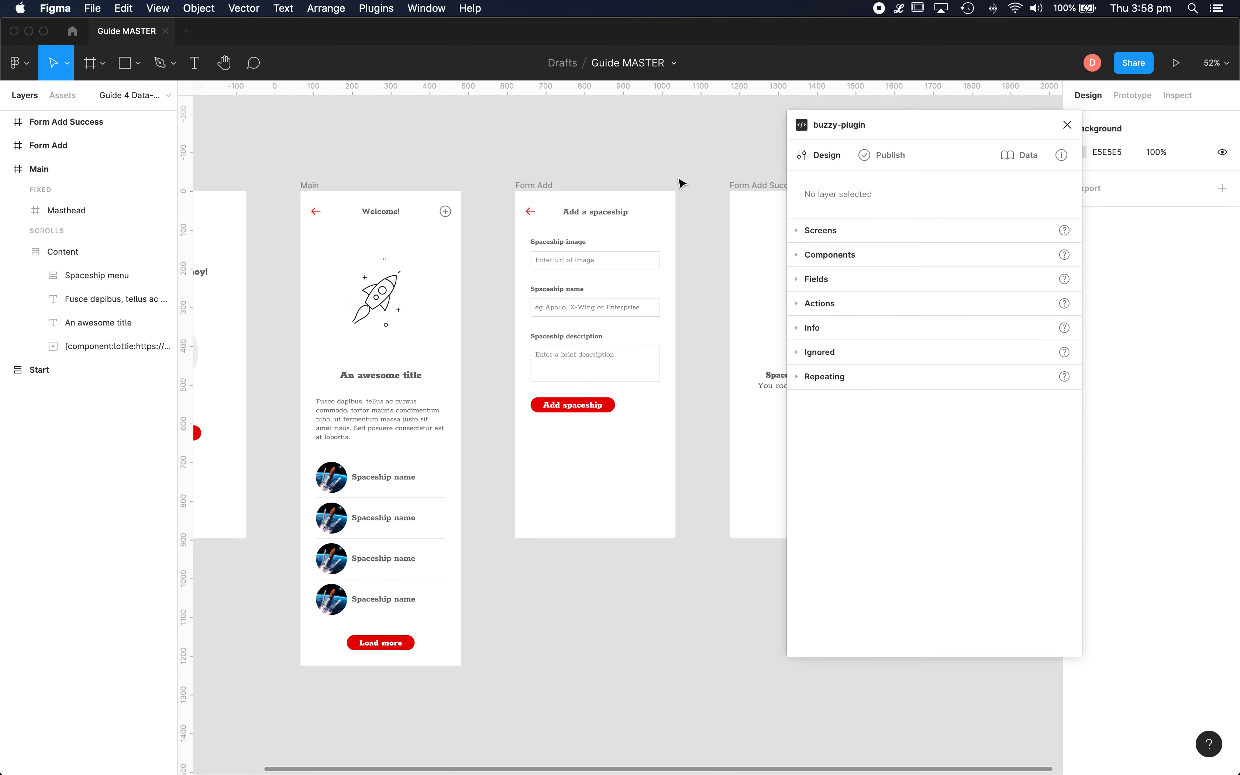
scroll(554, 188, left, 5)
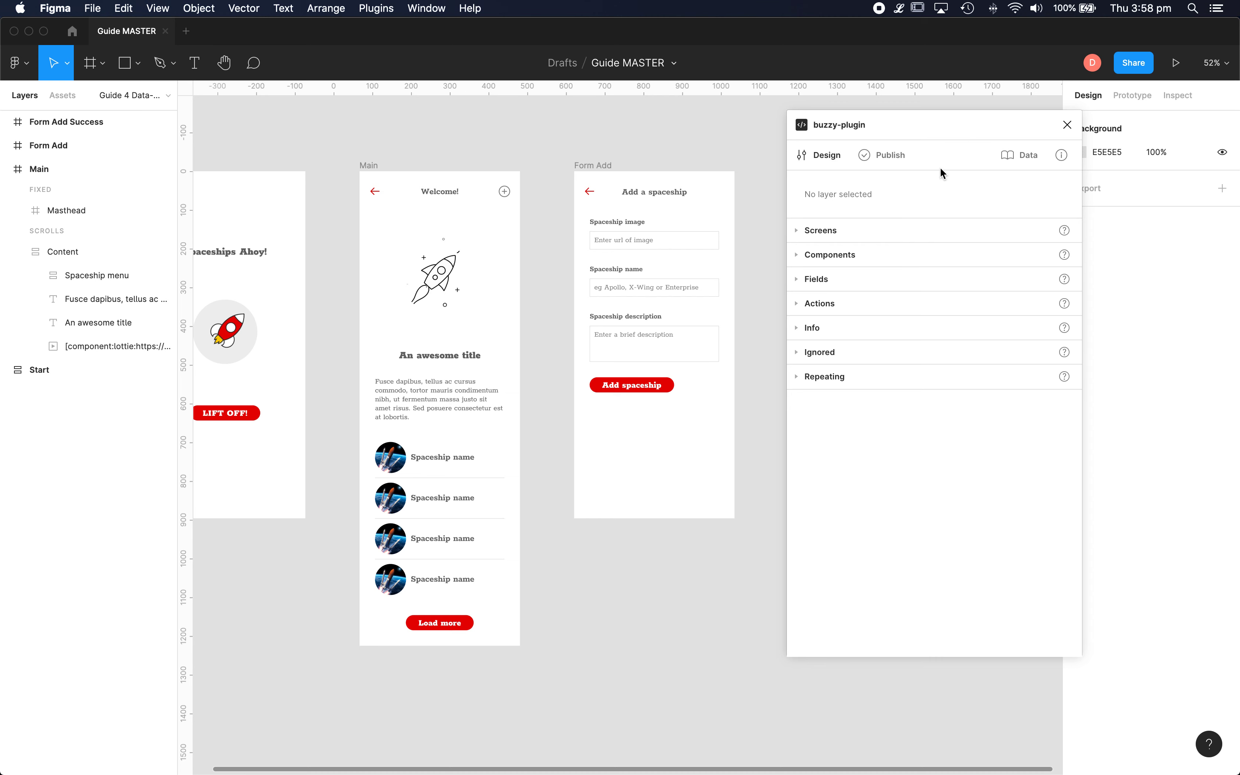
drag(926, 128, 909, 153)
click(454, 663)
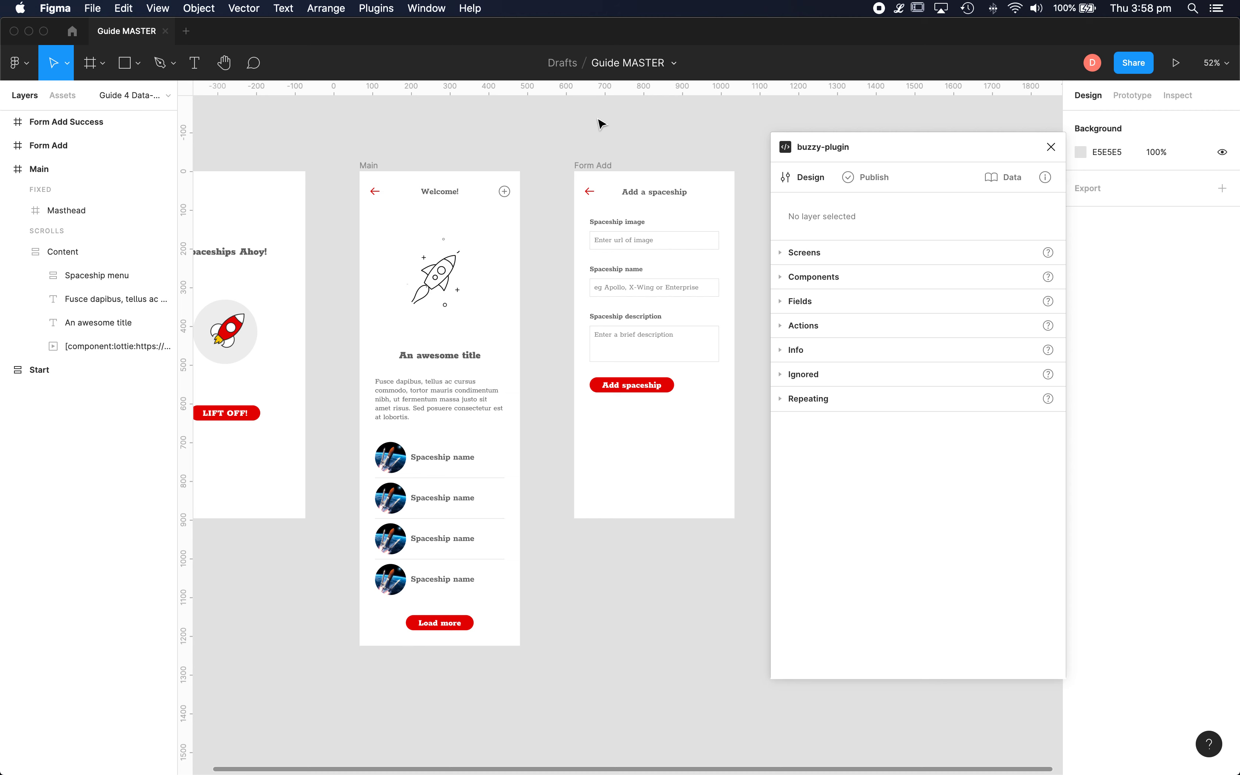
double_click(464, 465)
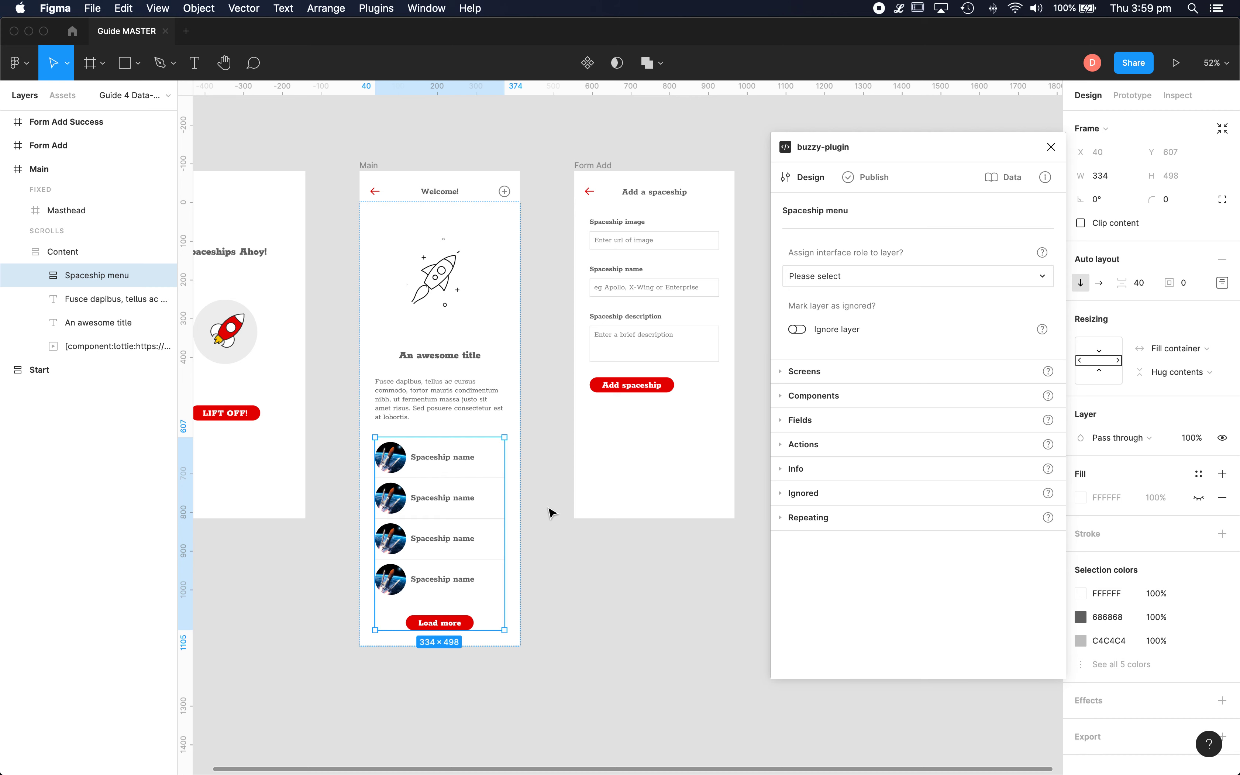
Give the Spaceship menu the Component role with component type View
click(597, 603)
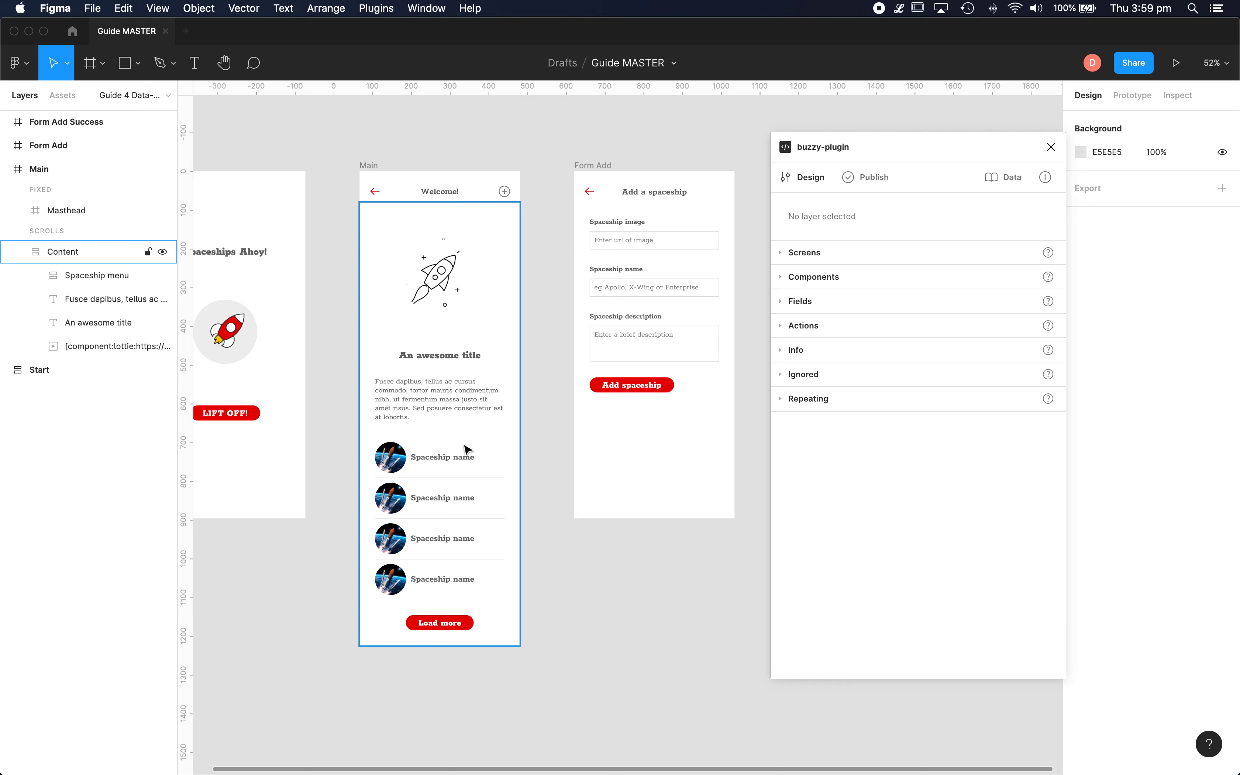
double_click(448, 459)
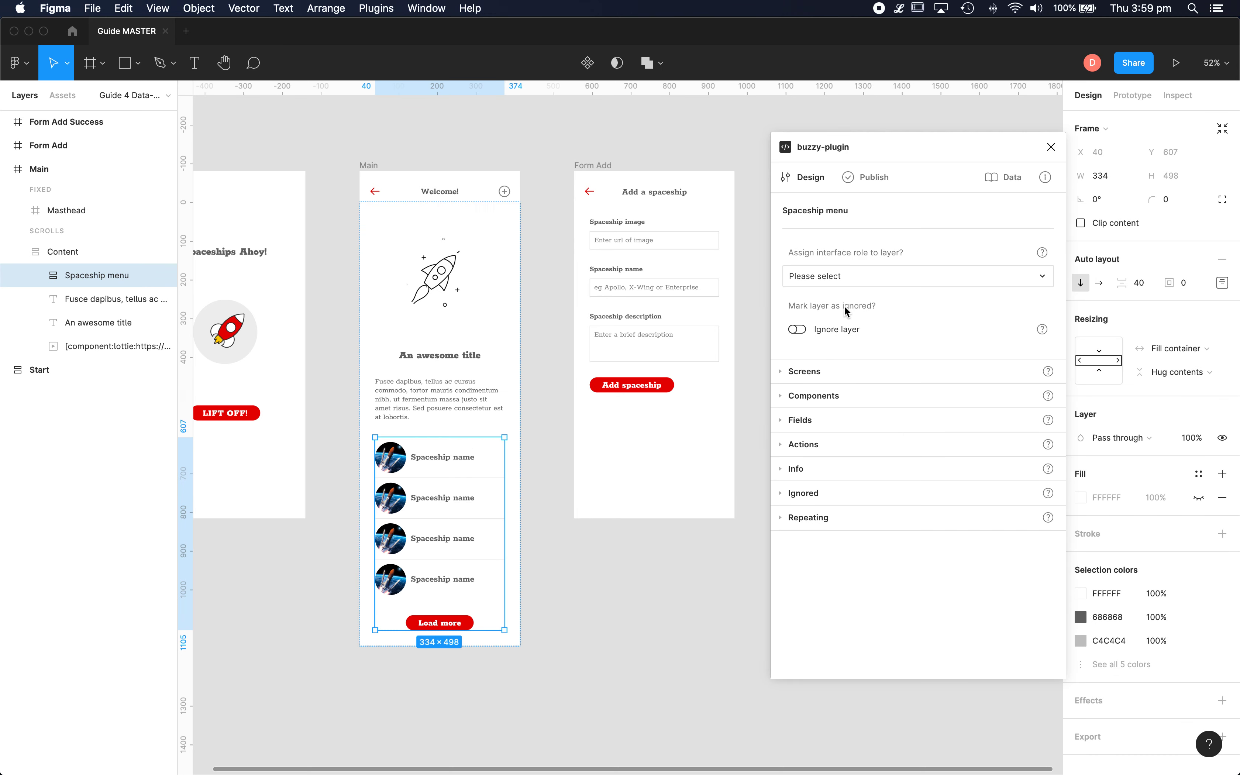
click(853, 286)
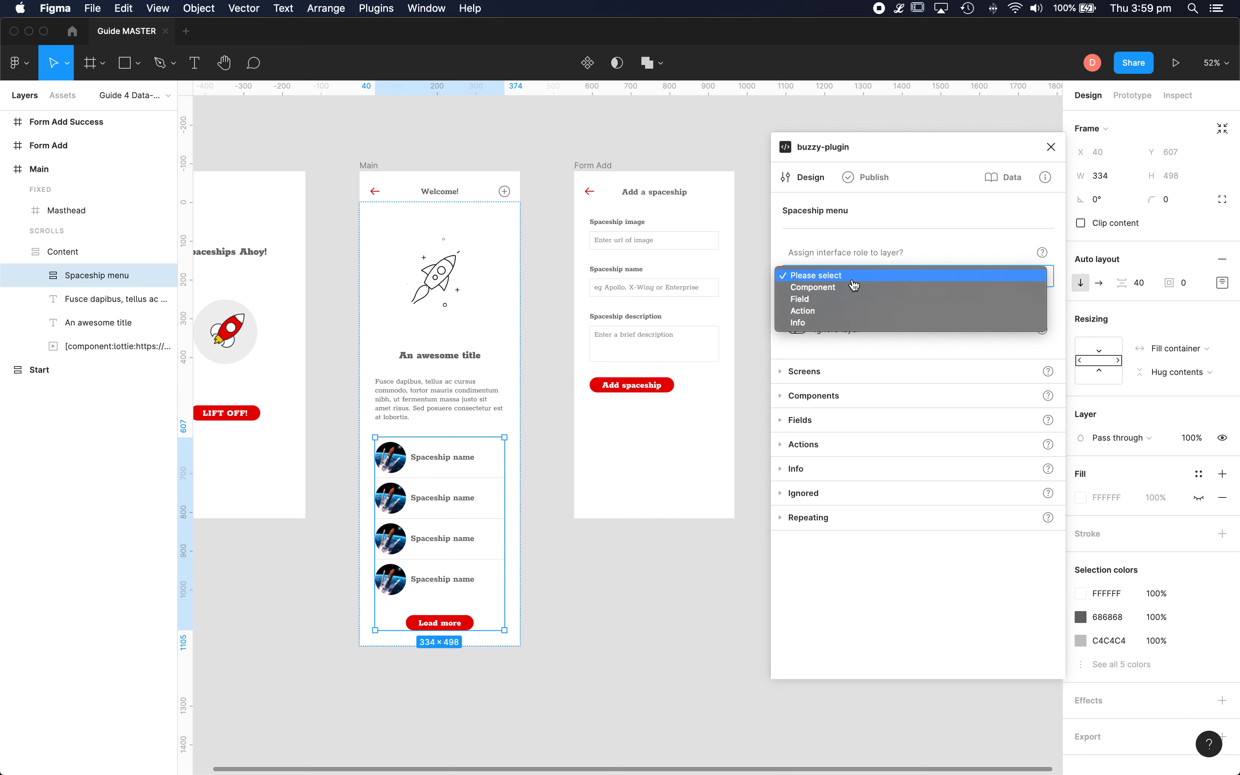
click(842, 287)
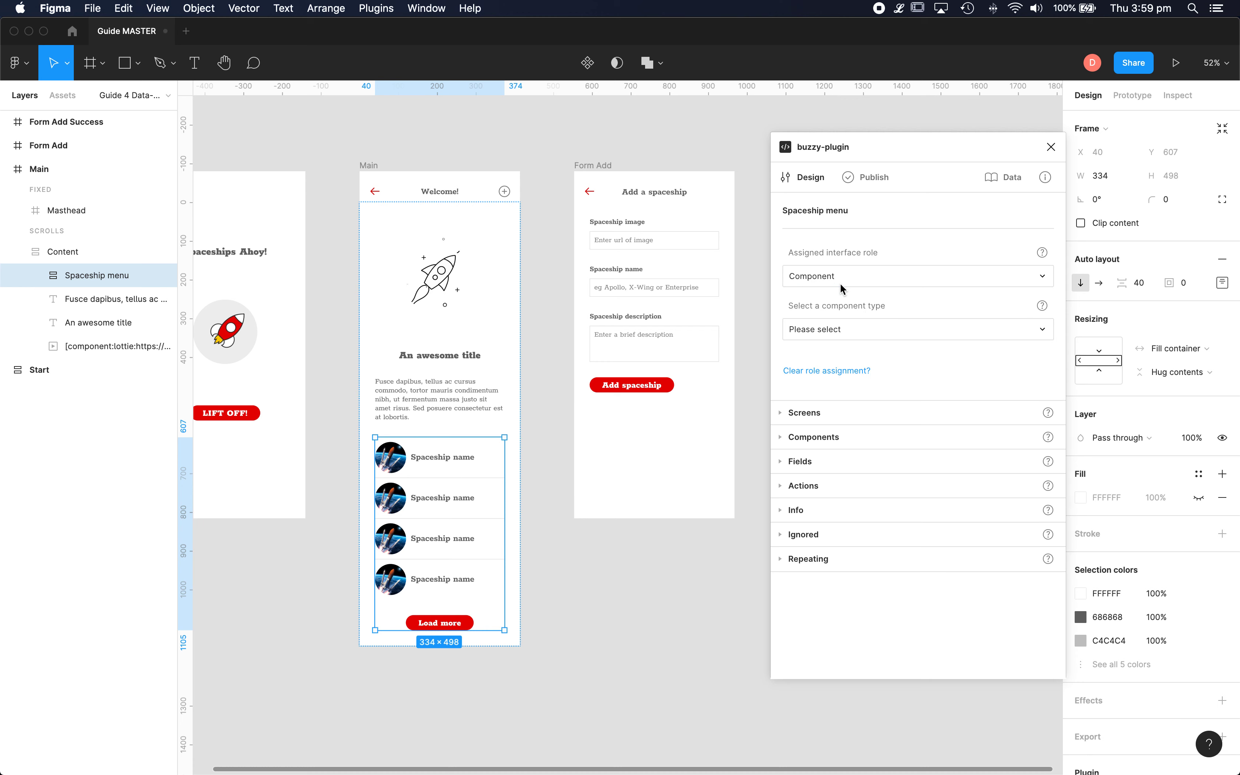
click(825, 330)
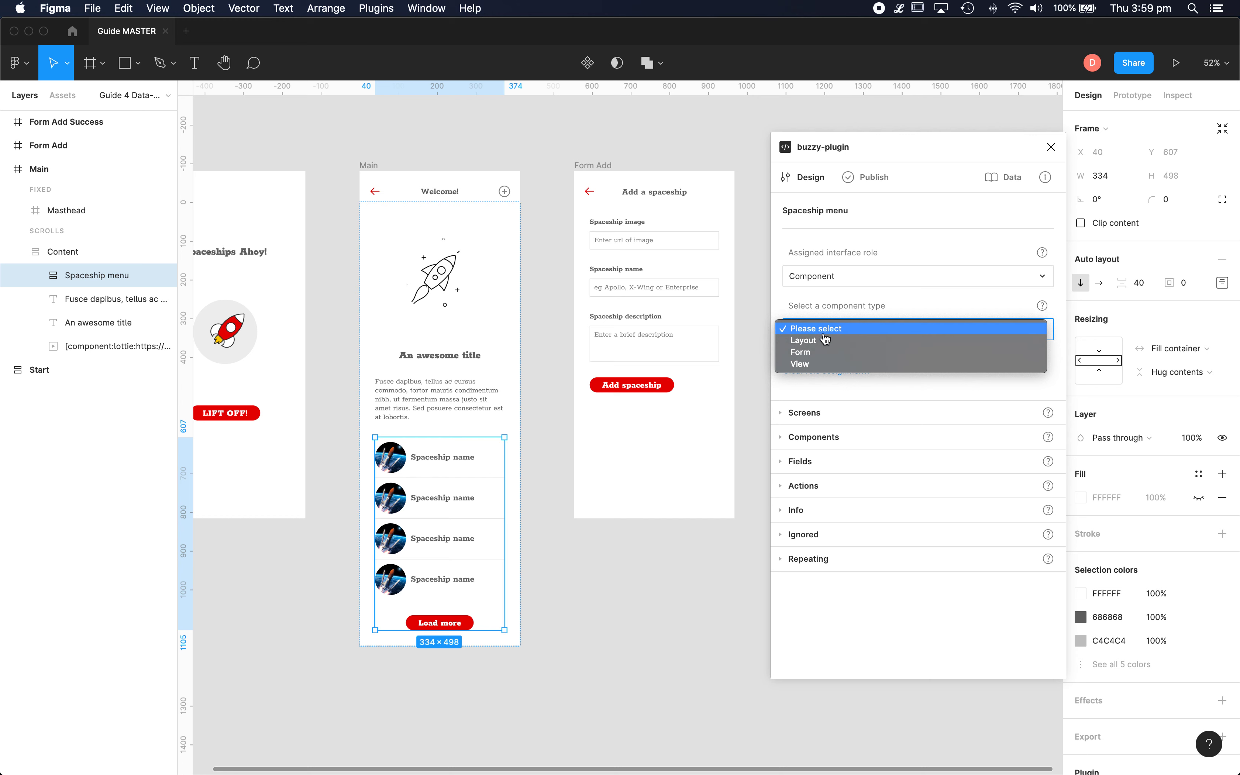
click(806, 364)
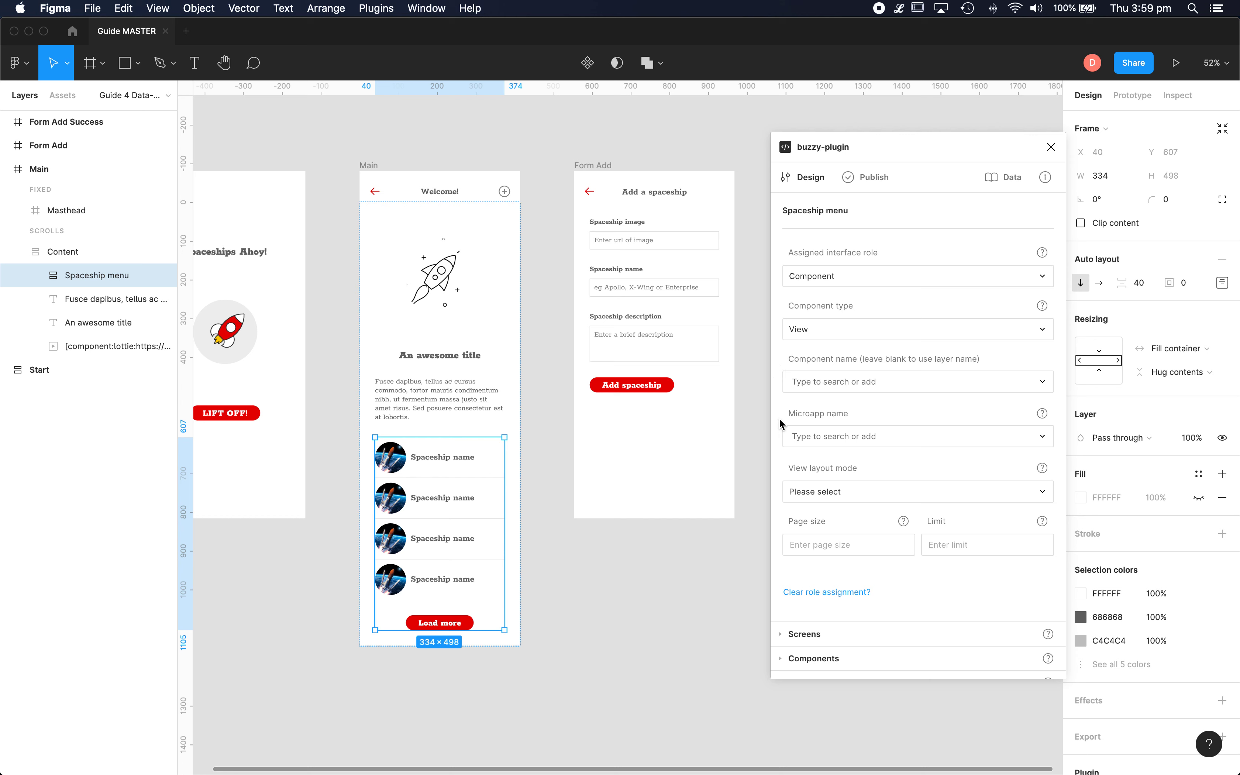
Link the view to the Spaceships microapp with Results layout and page size 4
click(825, 436)
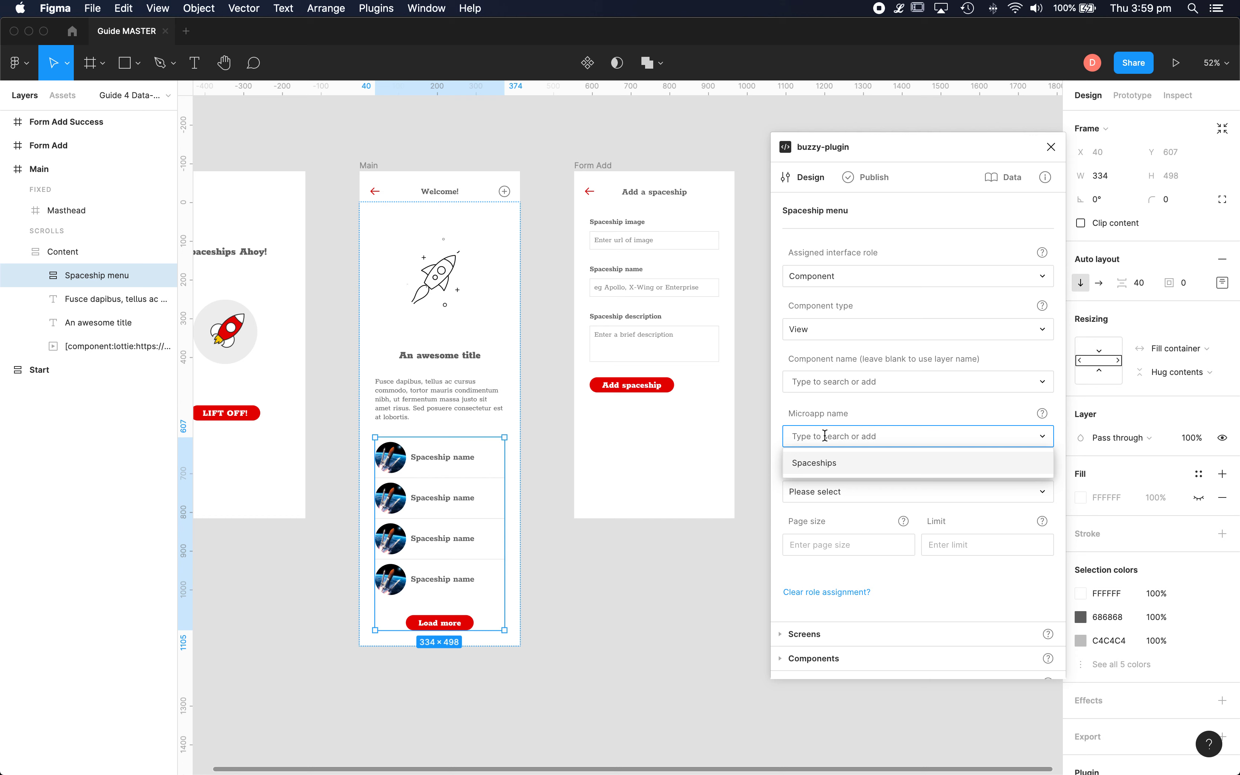
click(821, 463)
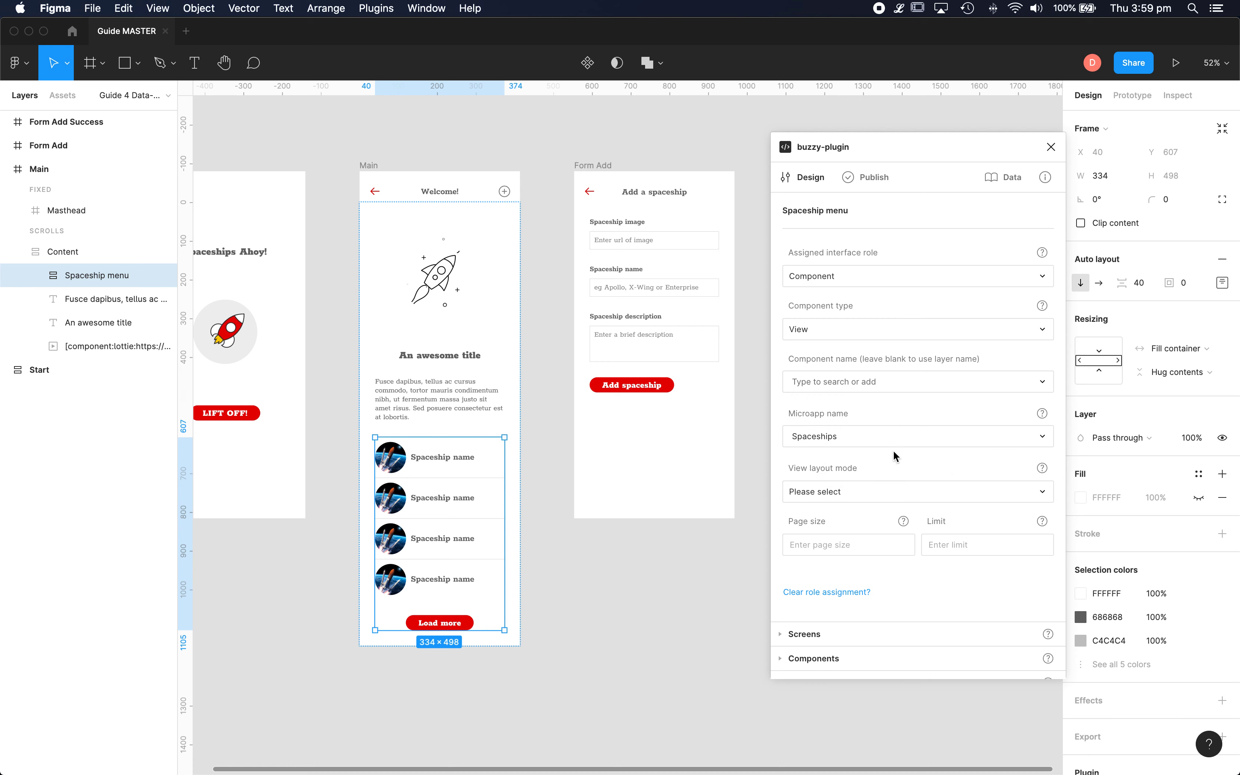
click(843, 491)
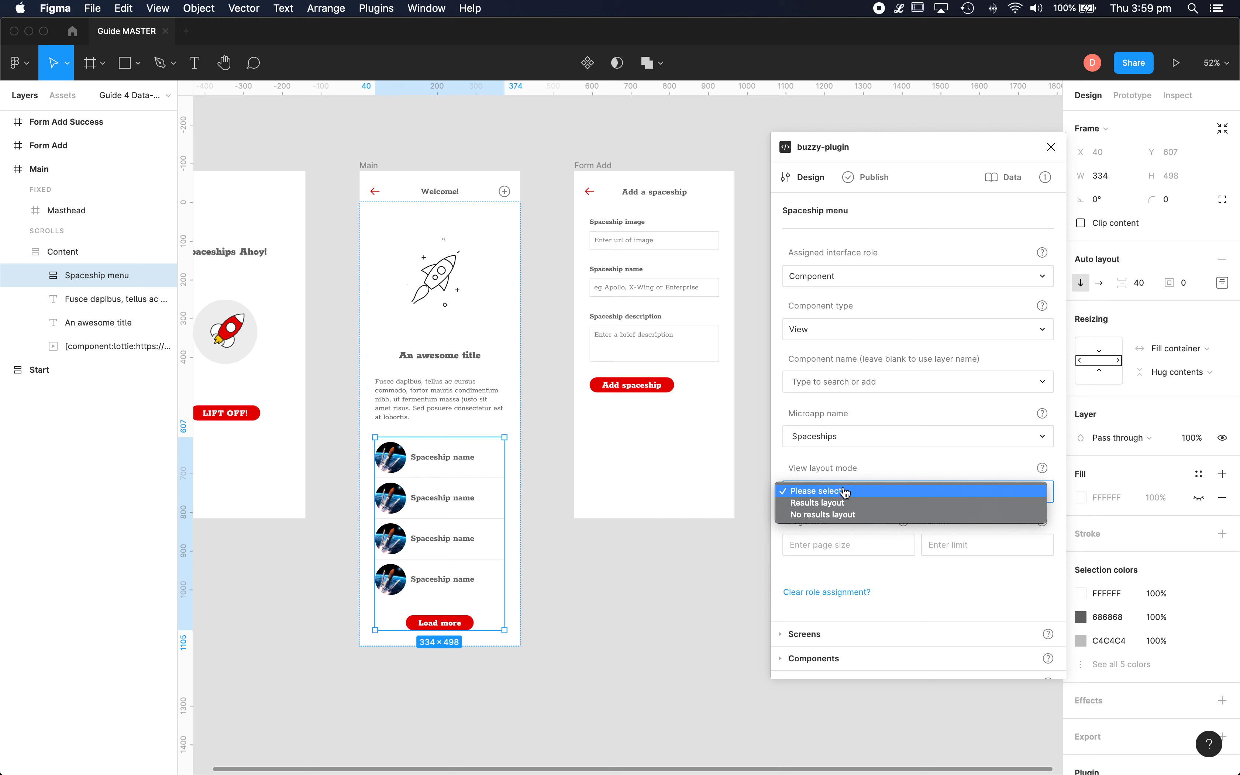
click(828, 502)
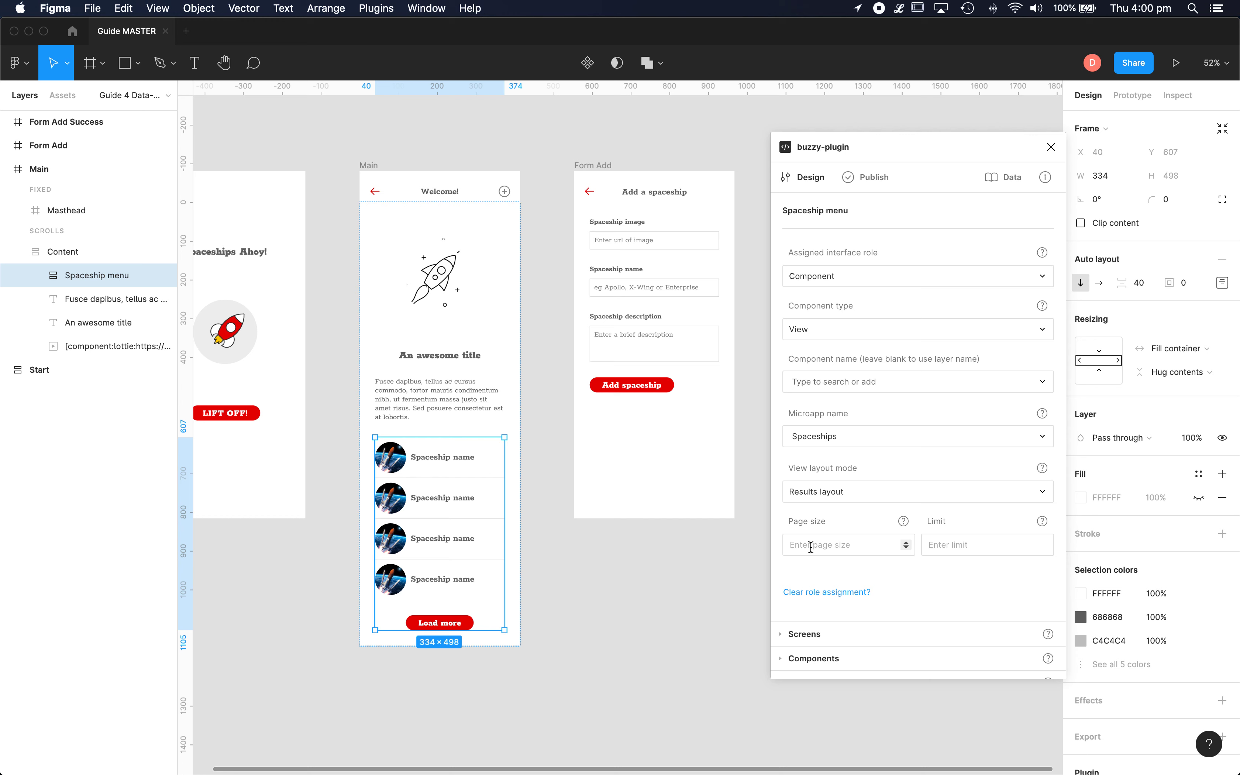
text(4)
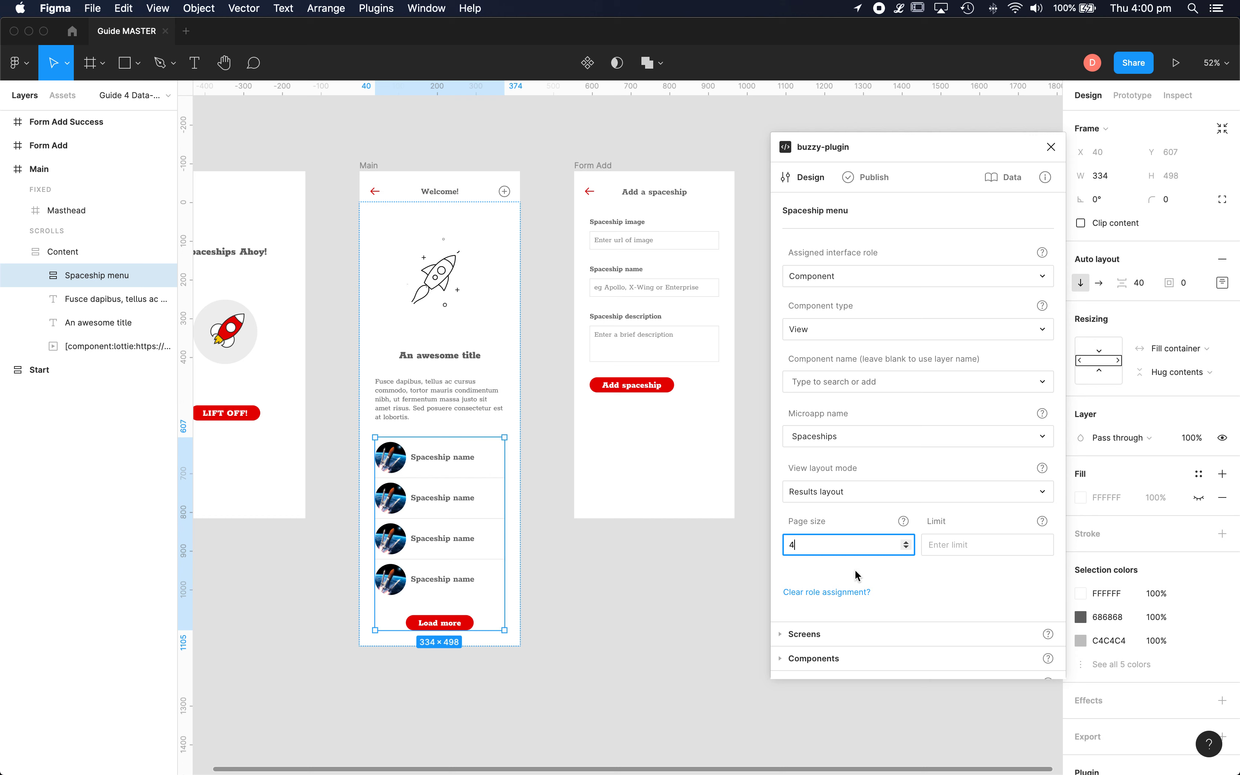
click(963, 547)
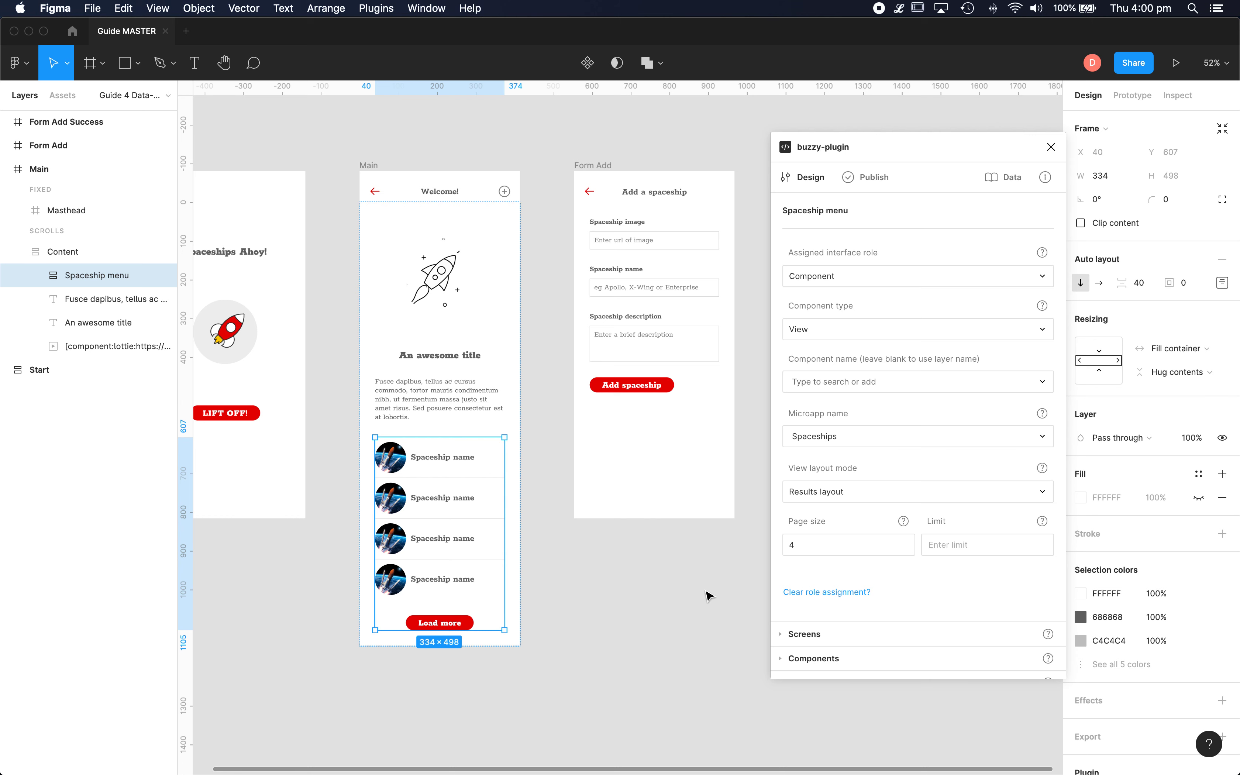
click(653, 593)
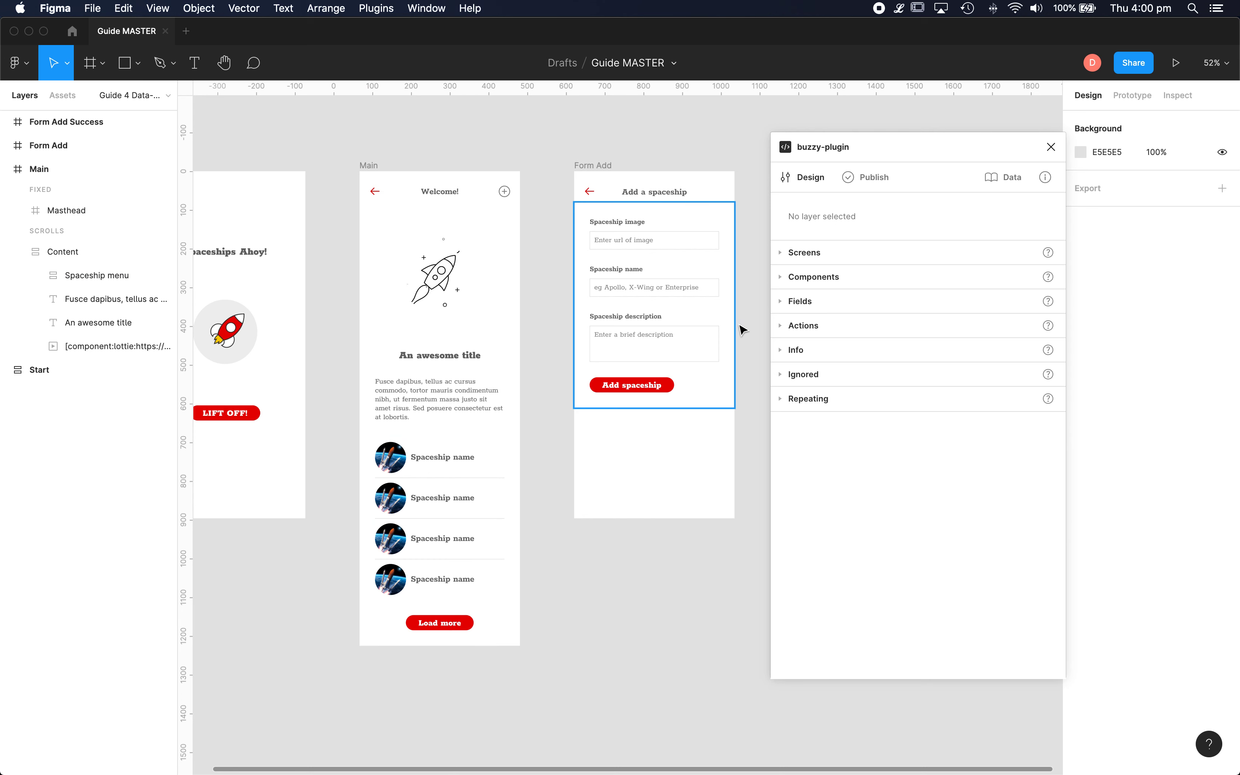
Expand the marked-up components list and select the first Item under Spaceship menu > List
click(778, 278)
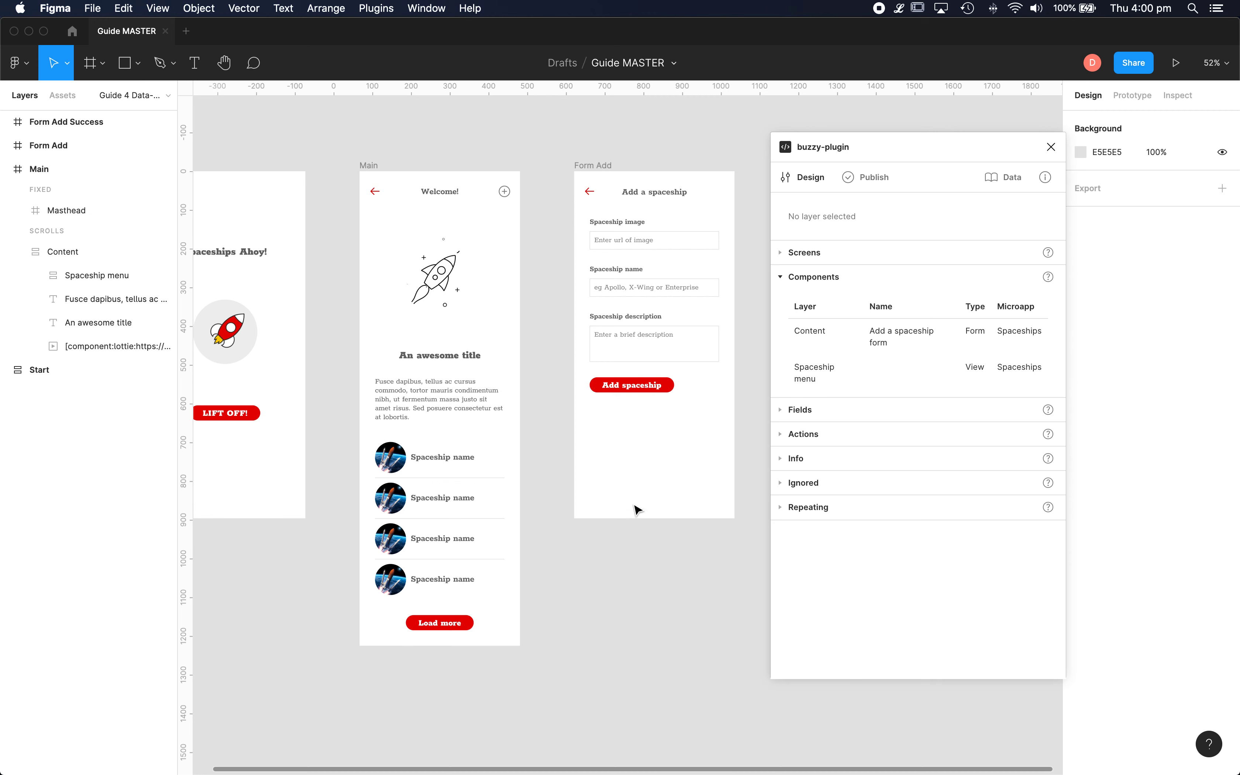
double_click(450, 458)
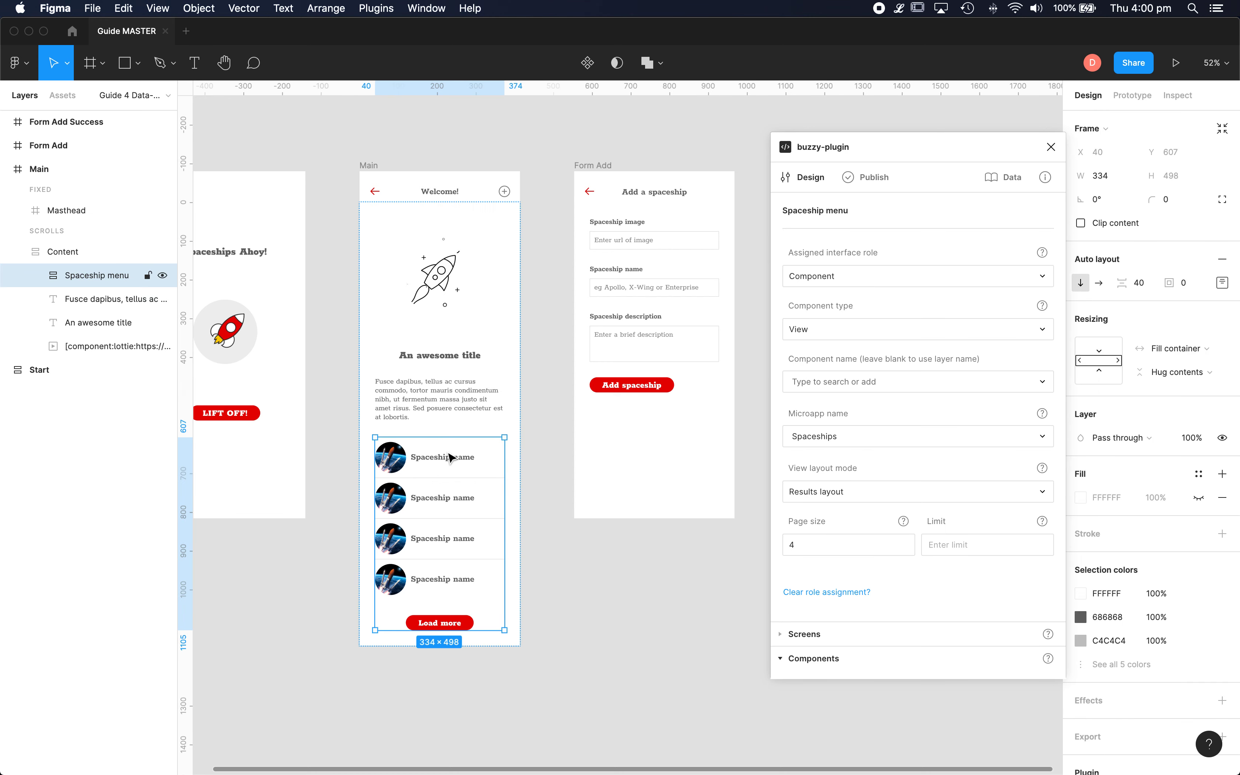
double_click(450, 458)
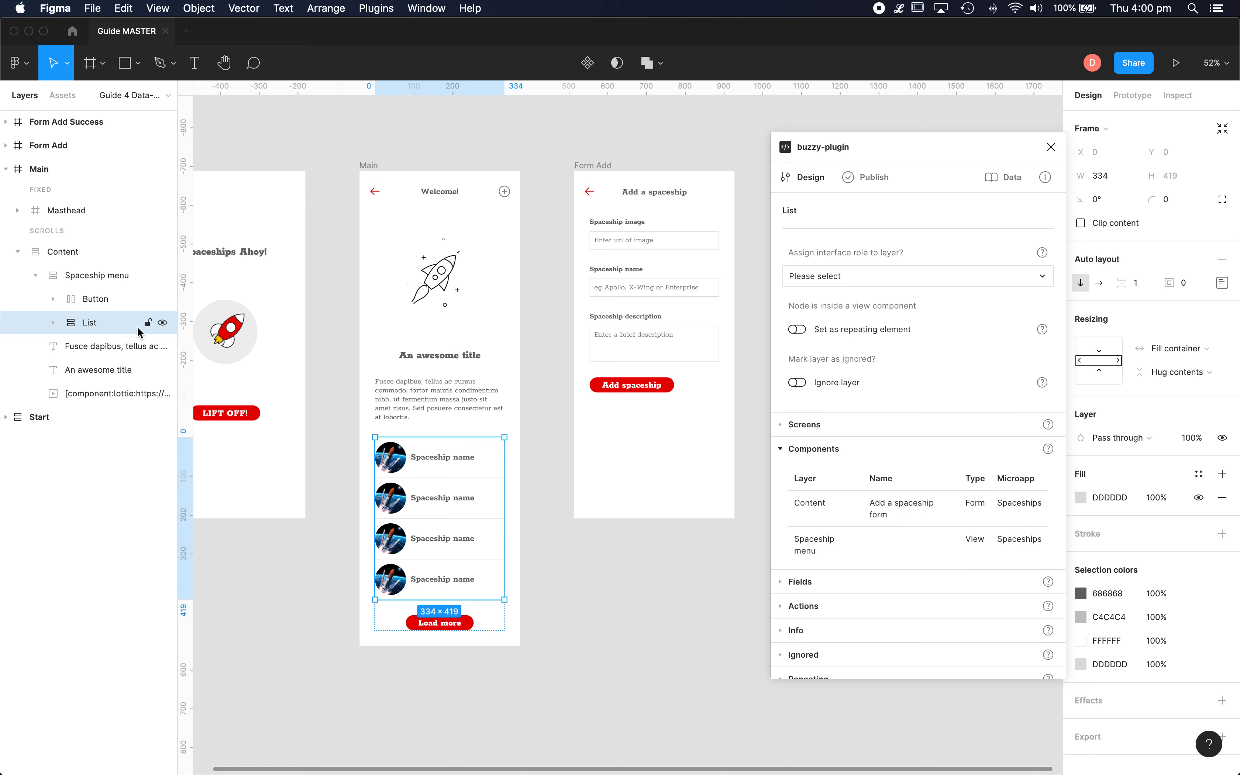
double_click(430, 464)
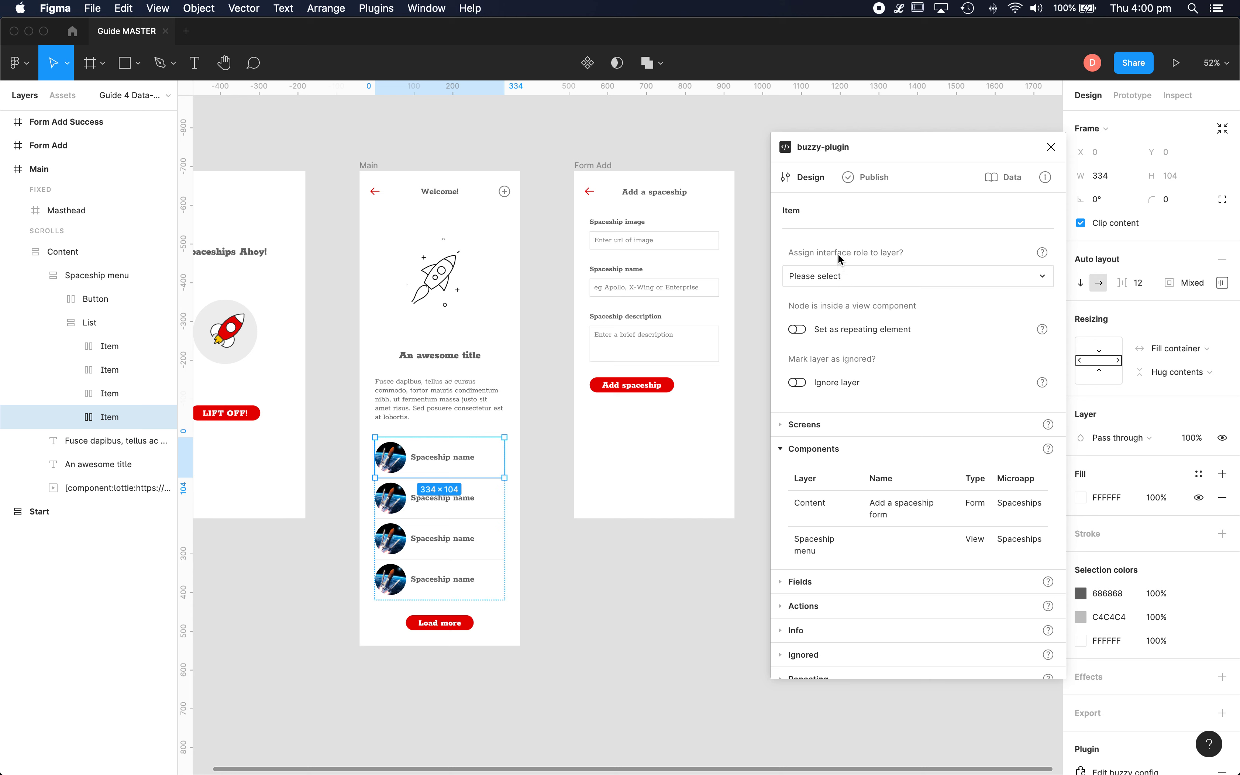
click(829, 277)
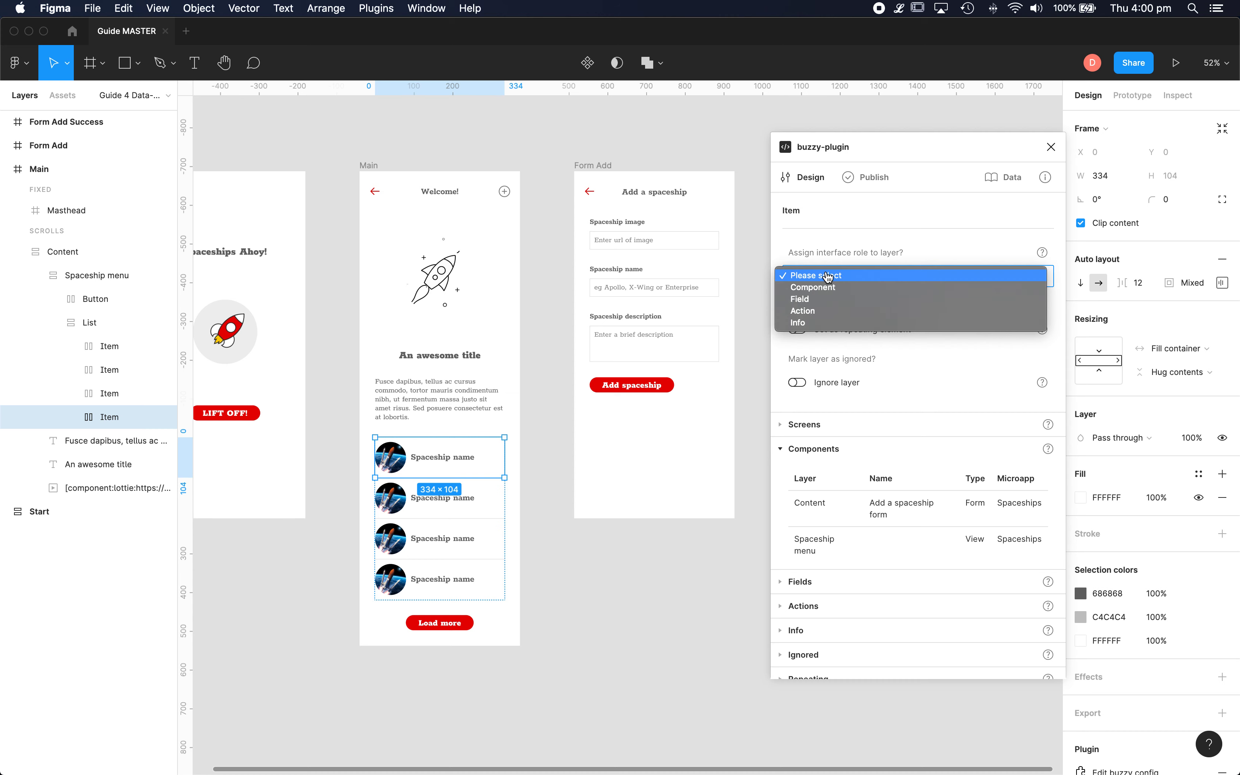
Set the first spaceship item as Buzzy's repeating element
click(787, 258)
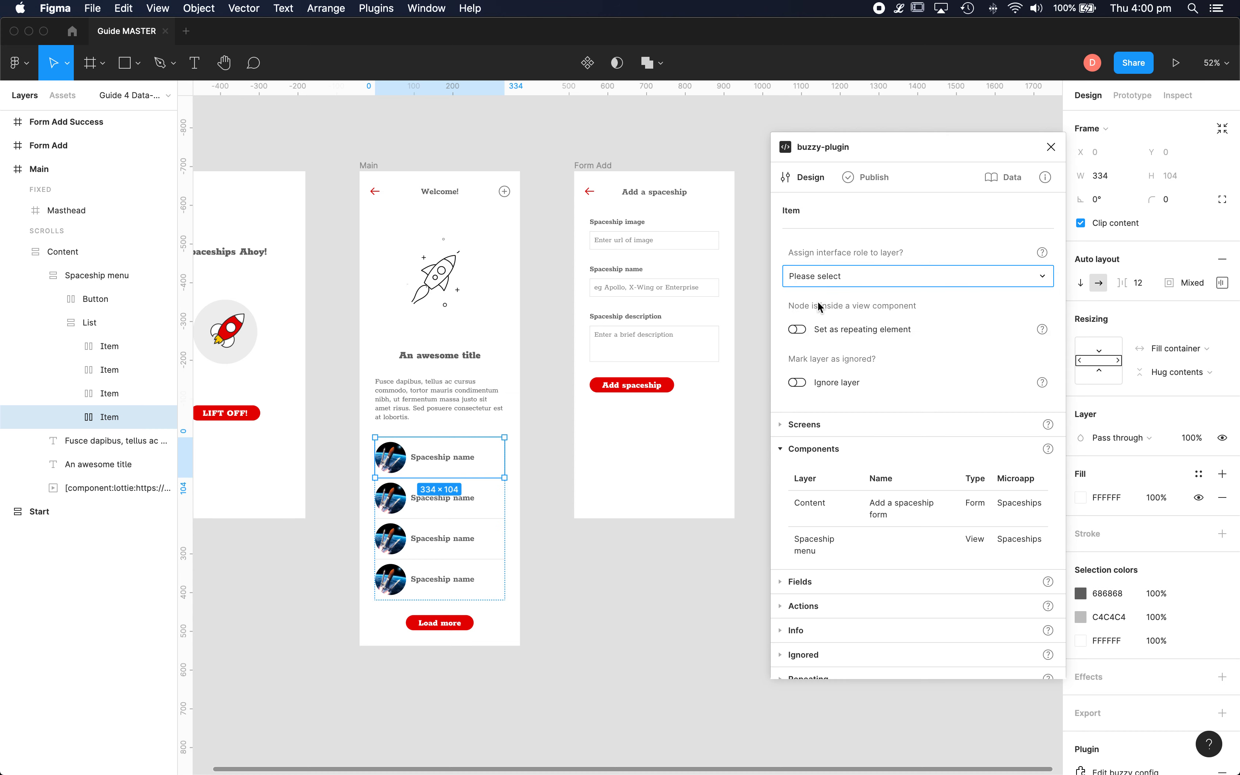
click(829, 328)
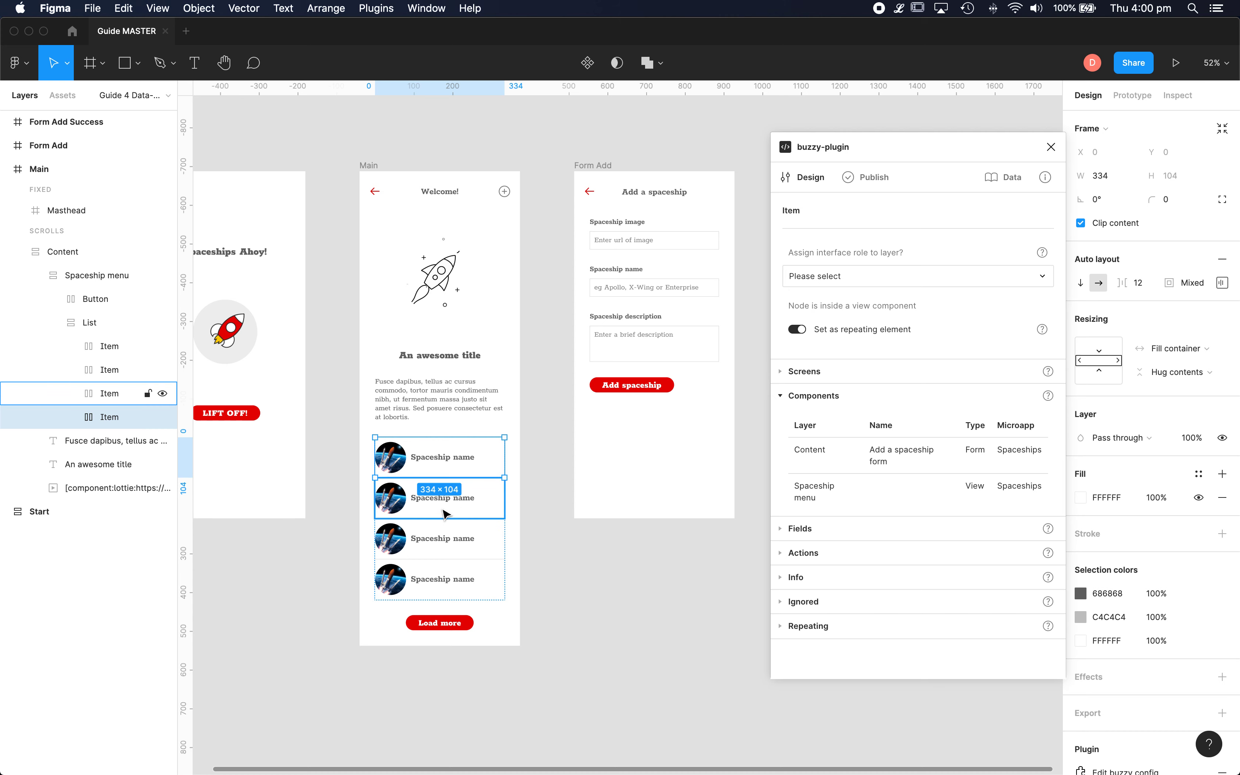
click(460, 509)
shift+click(471, 545)
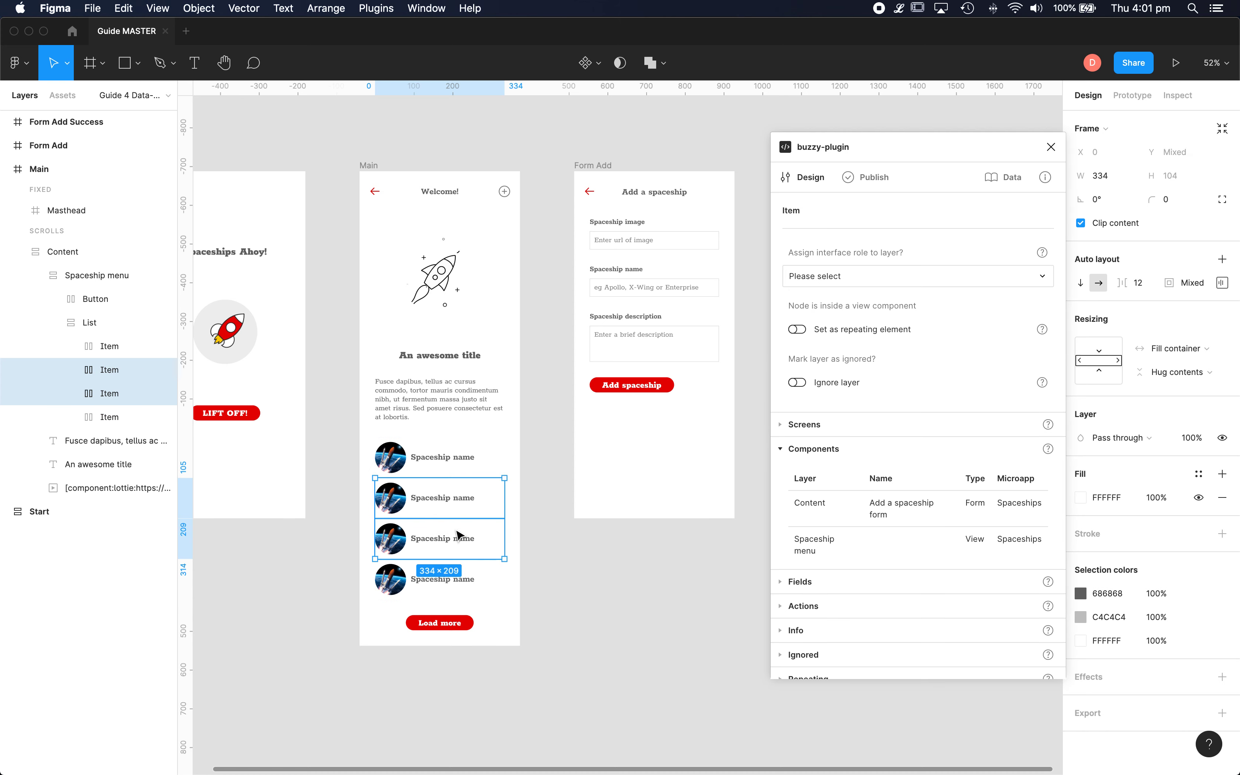
shift+click(479, 576)
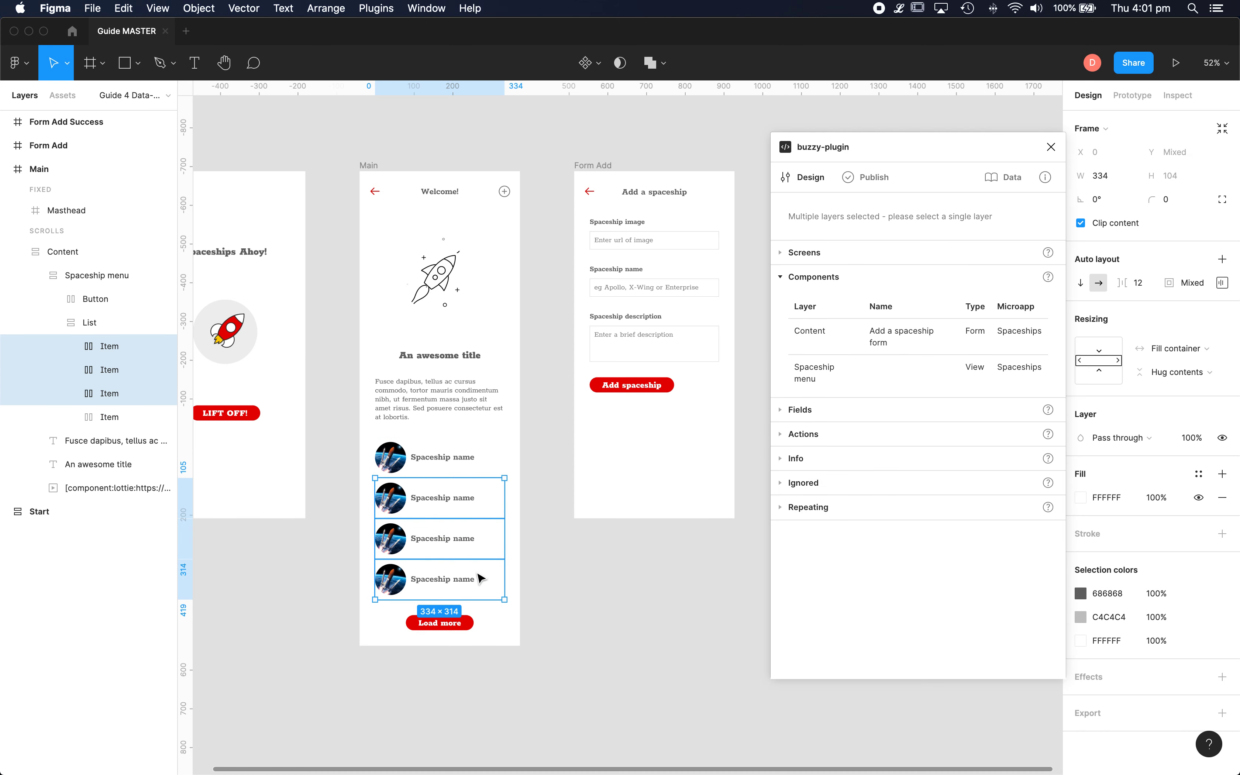
click(581, 612)
Turn on Ignore layer for the second, third and fourth spaceship items
click(465, 515)
double_click(463, 511)
double_click(462, 508)
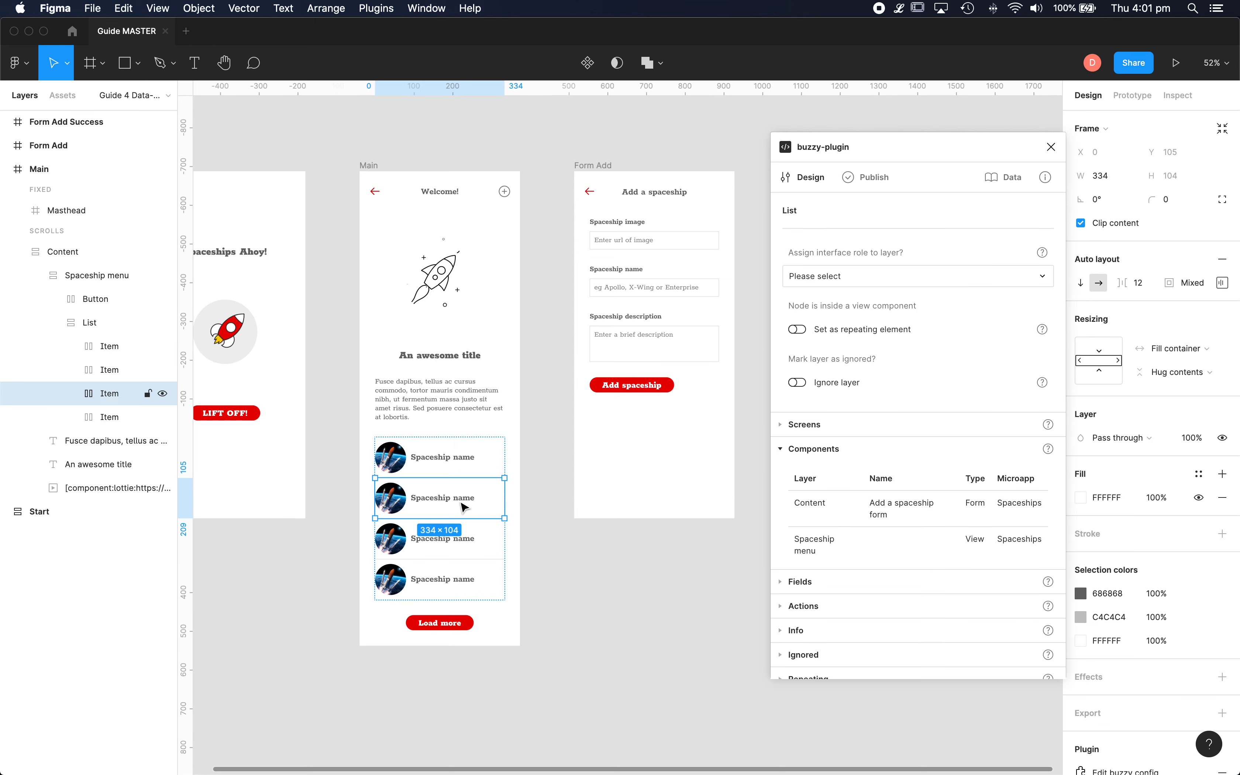
click(833, 383)
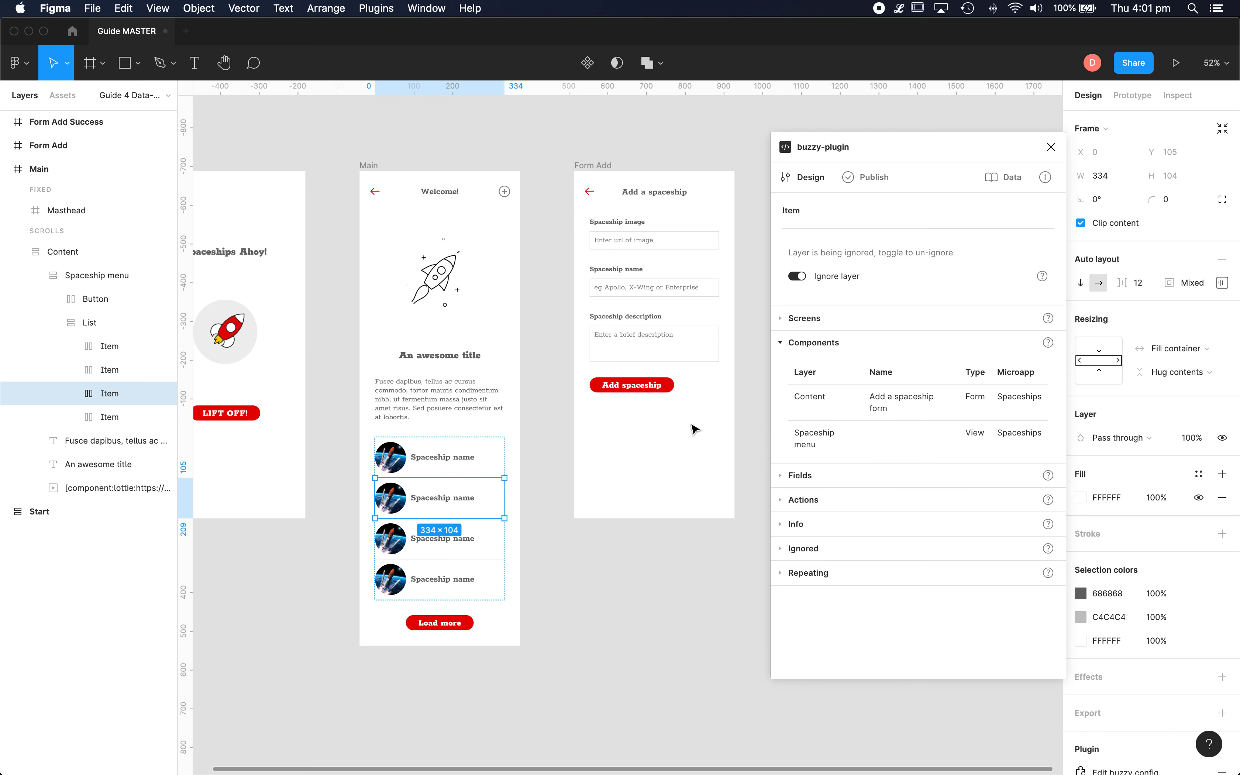
click(464, 538)
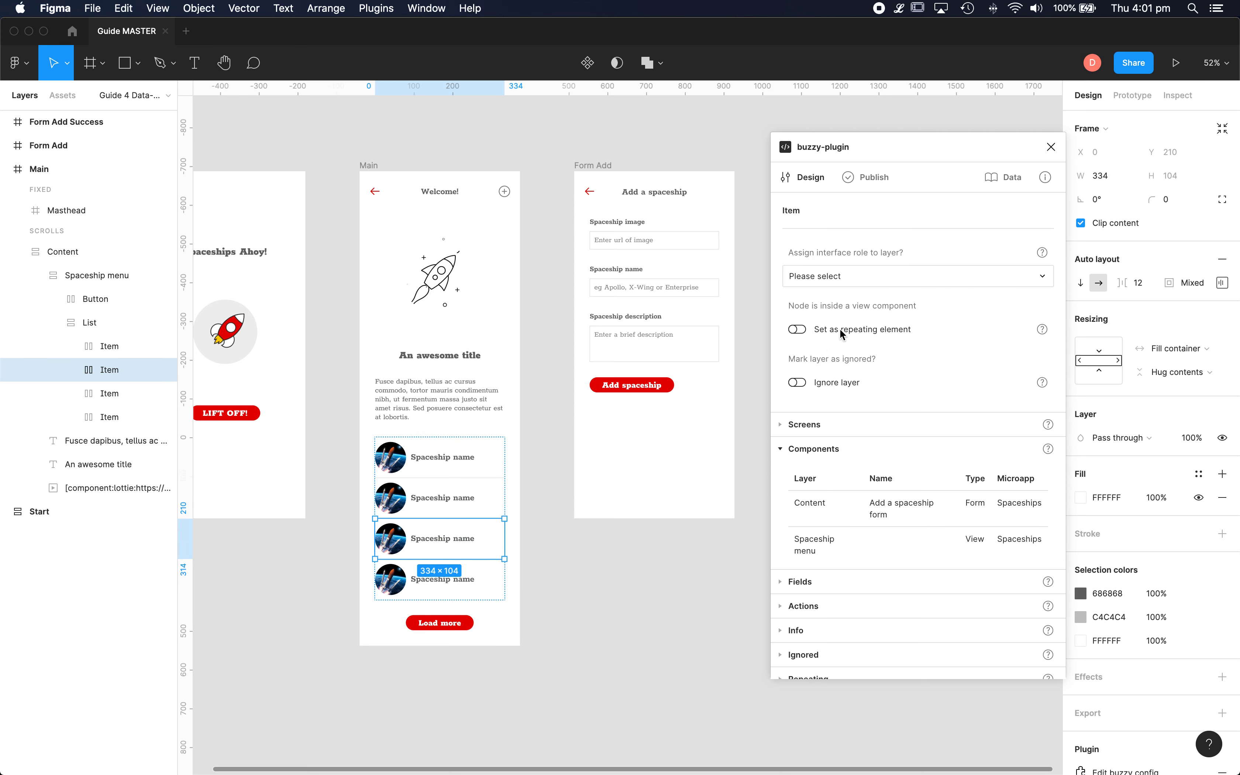
click(822, 383)
click(474, 582)
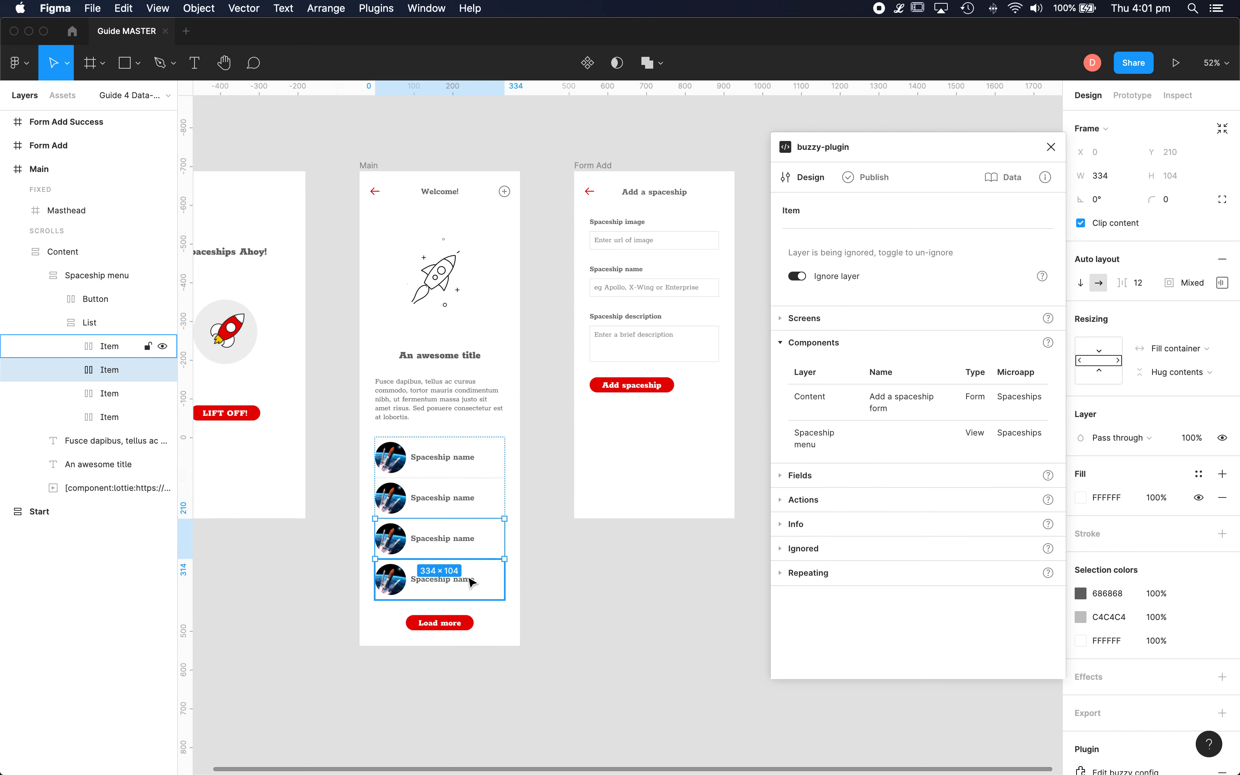
click(810, 383)
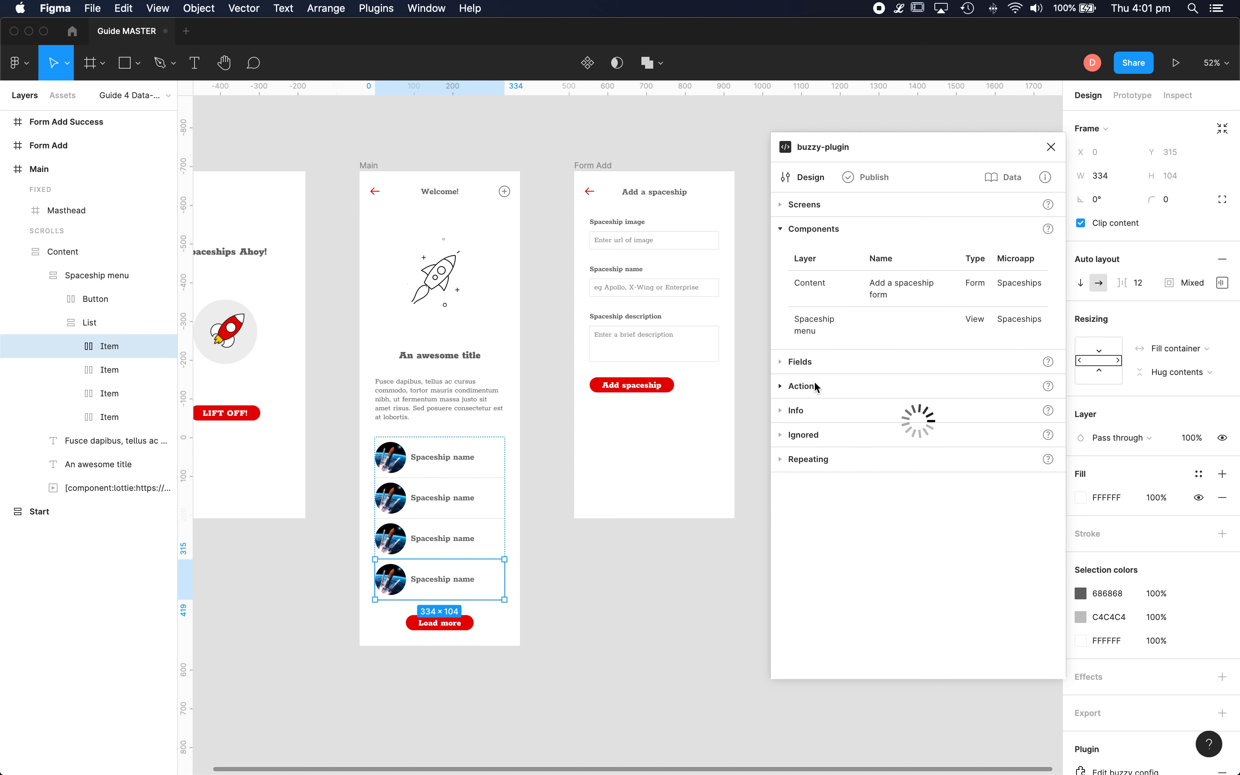
Reselect the first spaceship item inside the Spaceship menu List
click(558, 461)
click(463, 460)
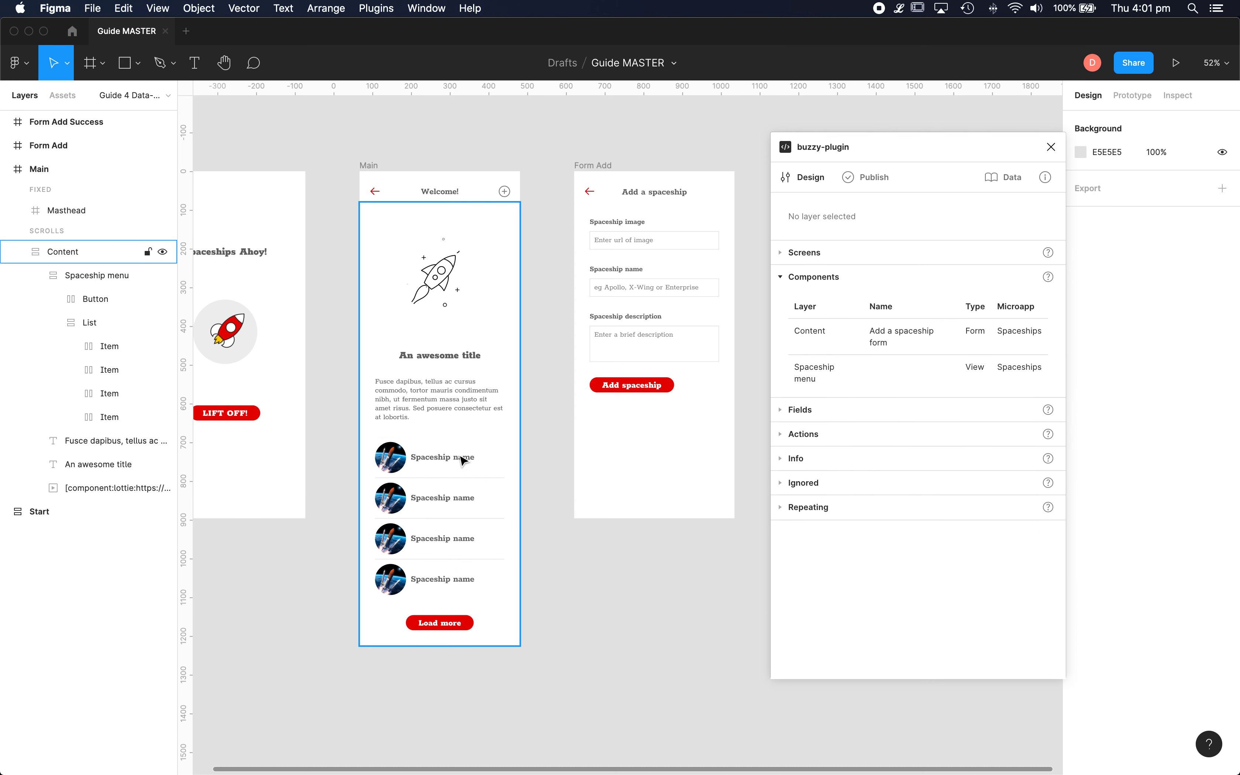
click(462, 460)
click(462, 460)
click(462, 460)
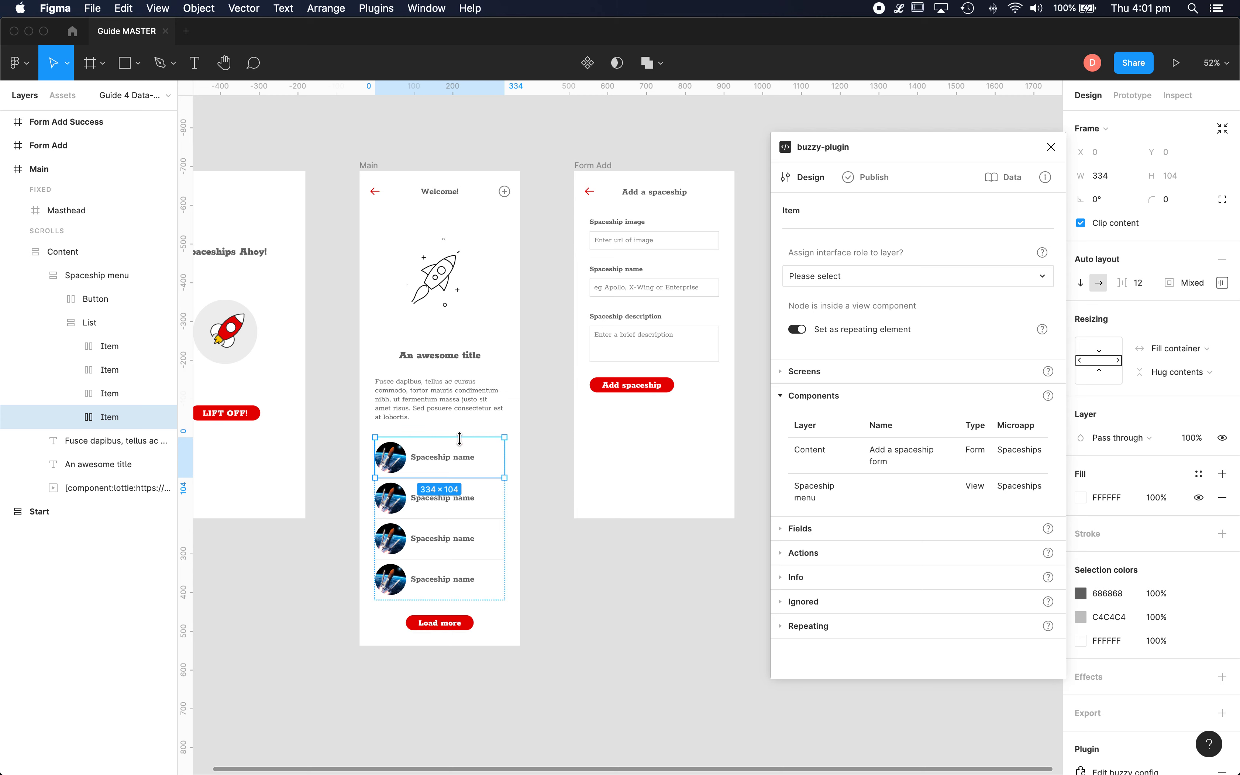
Make the first item's Spaceship name text a Field of type Plain text in Summary mode
scroll(459, 438, up, 10)
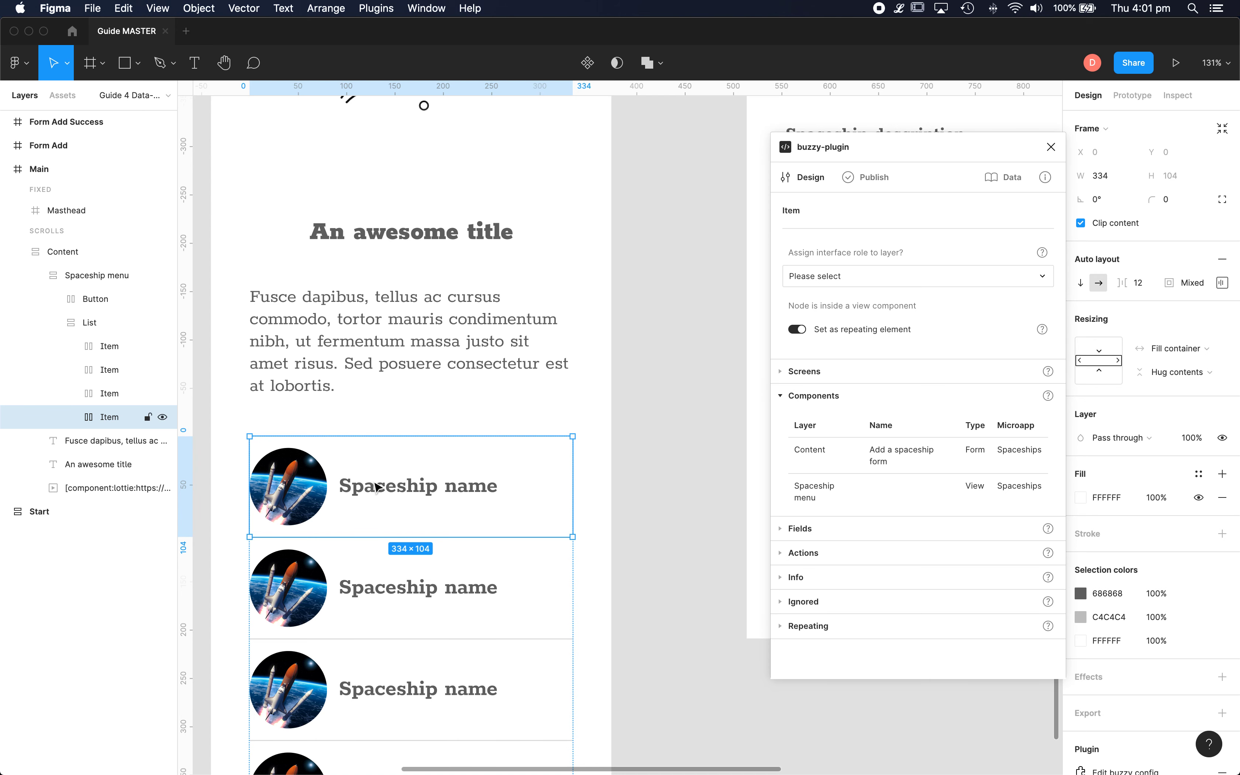
click(405, 491)
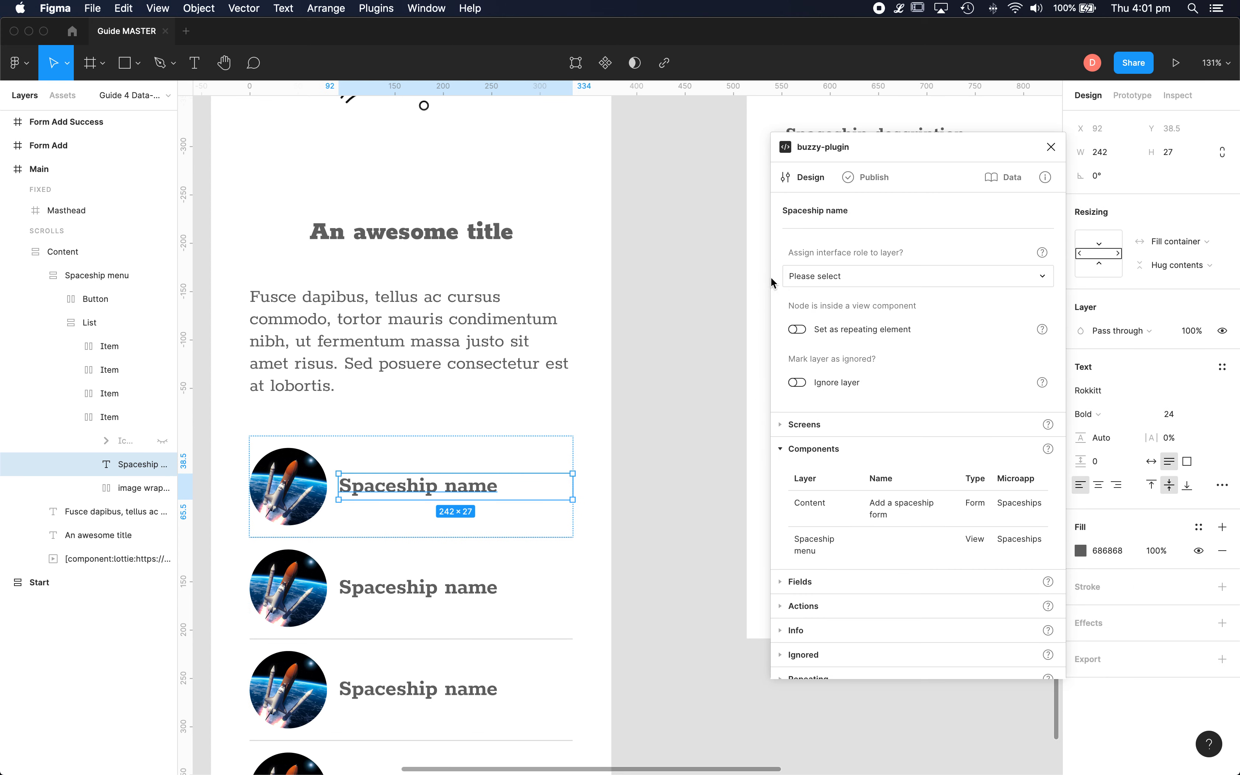
click(868, 283)
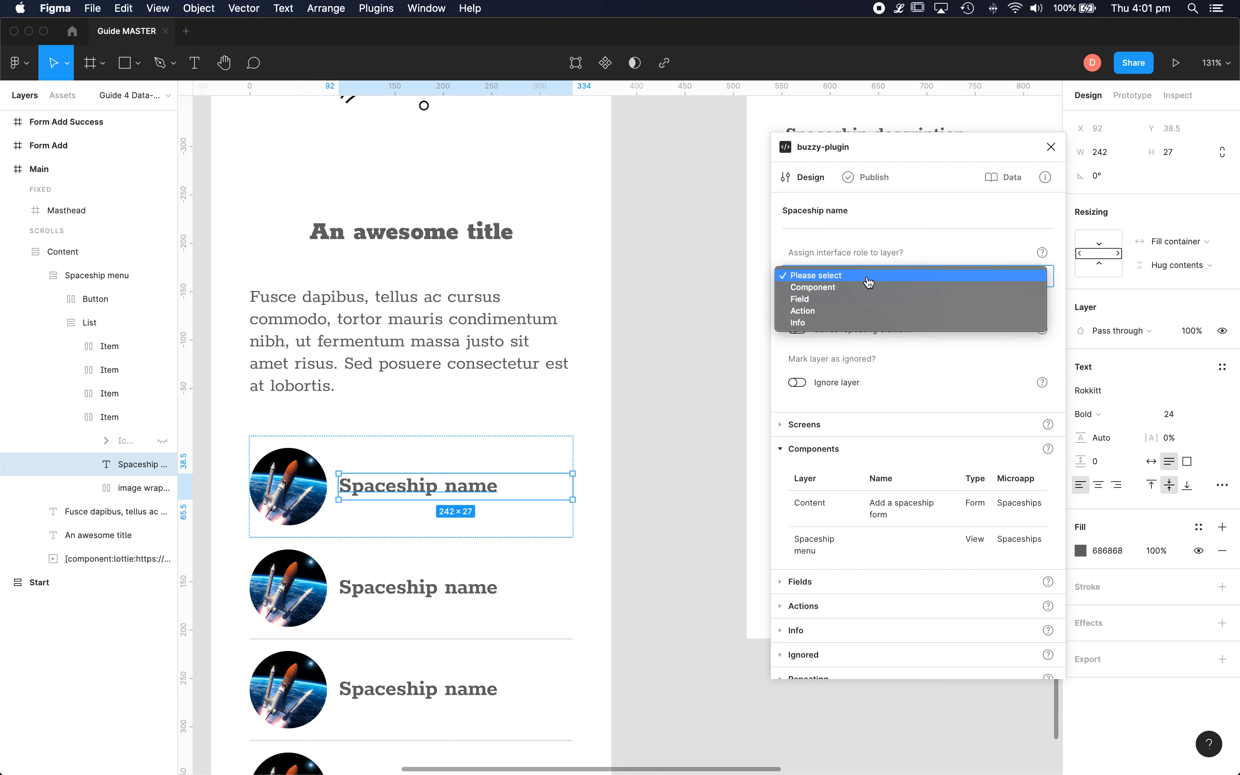
click(808, 302)
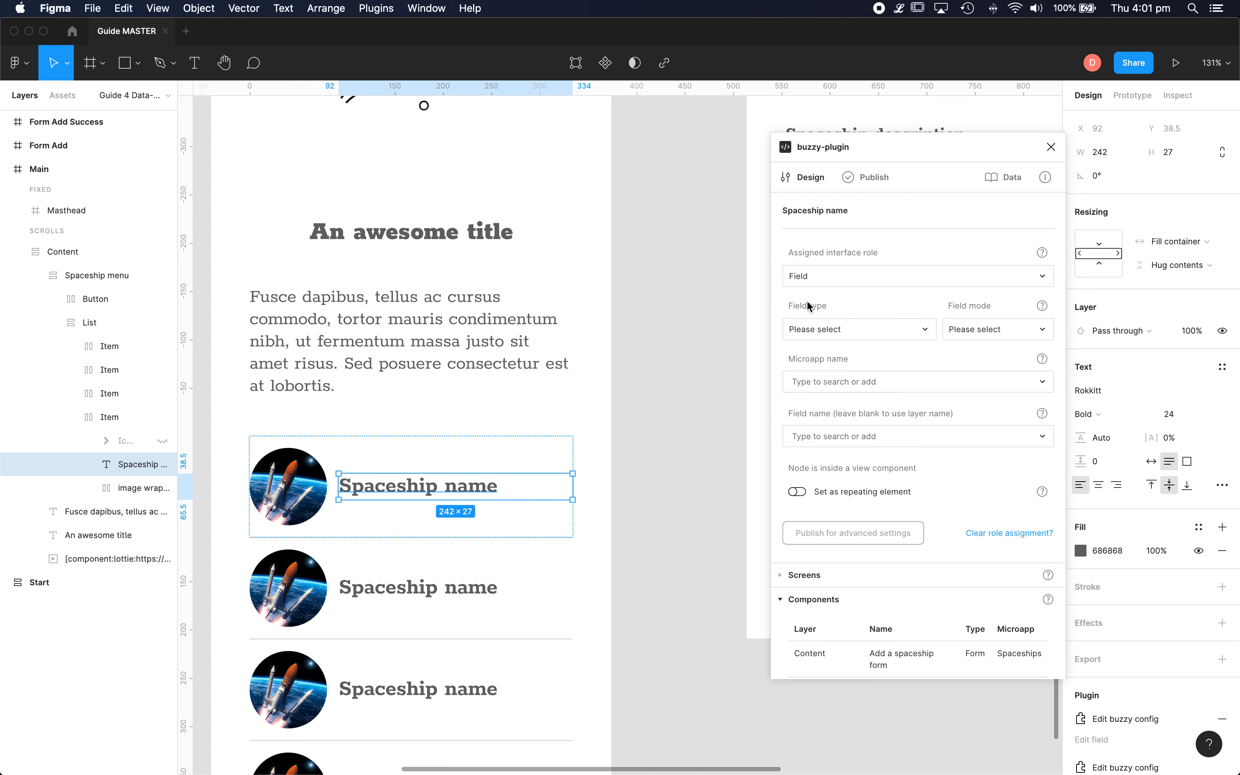
click(840, 336)
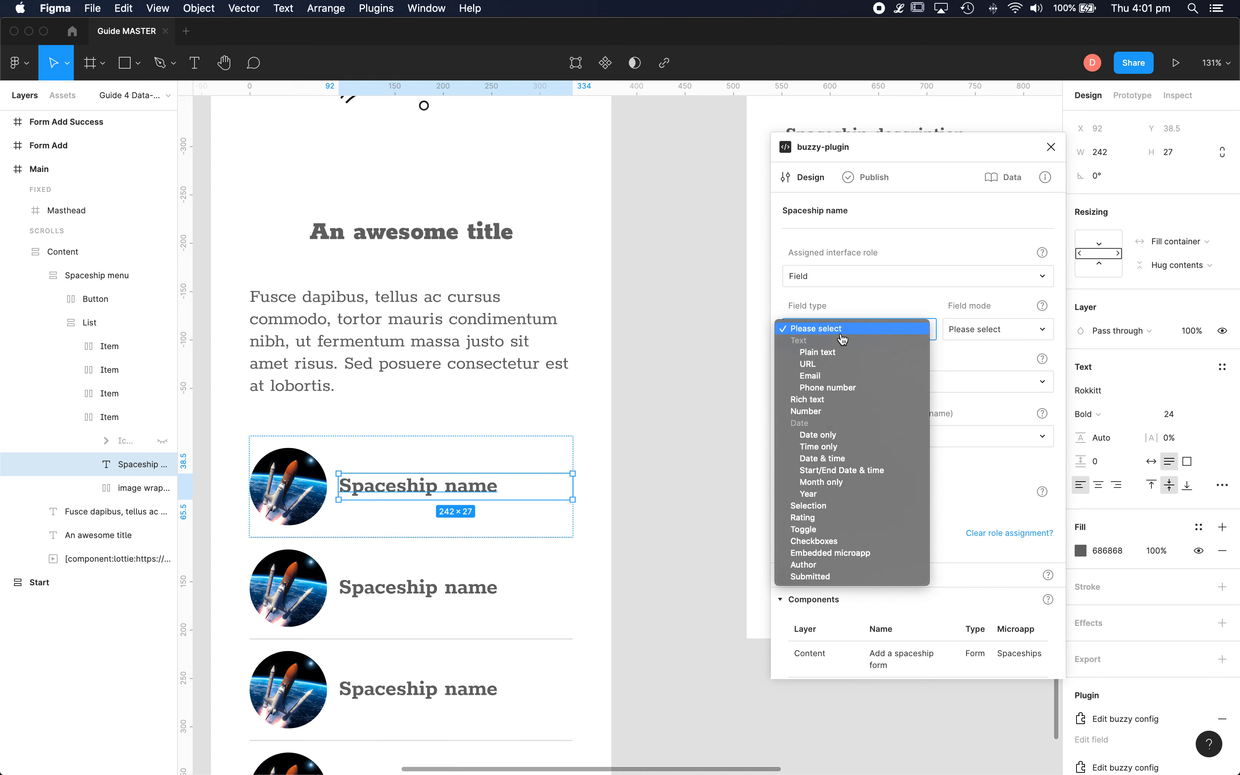
click(831, 353)
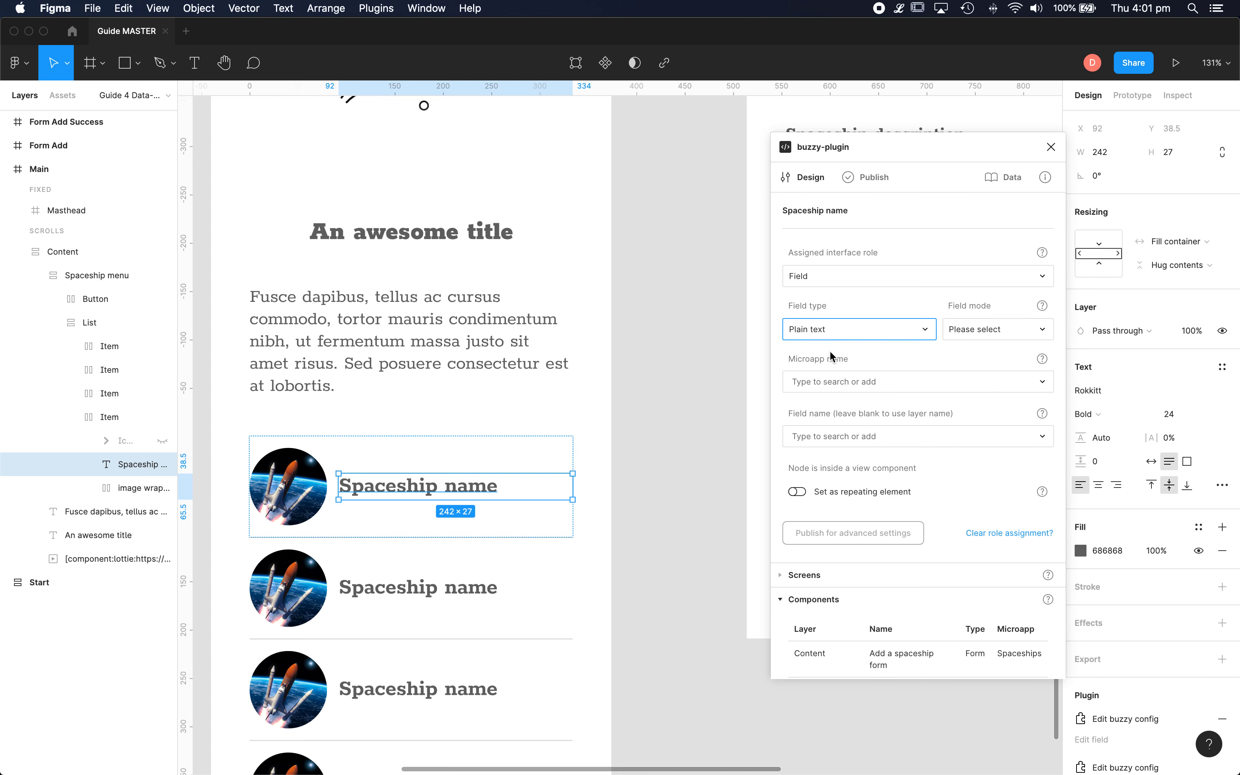
click(1002, 335)
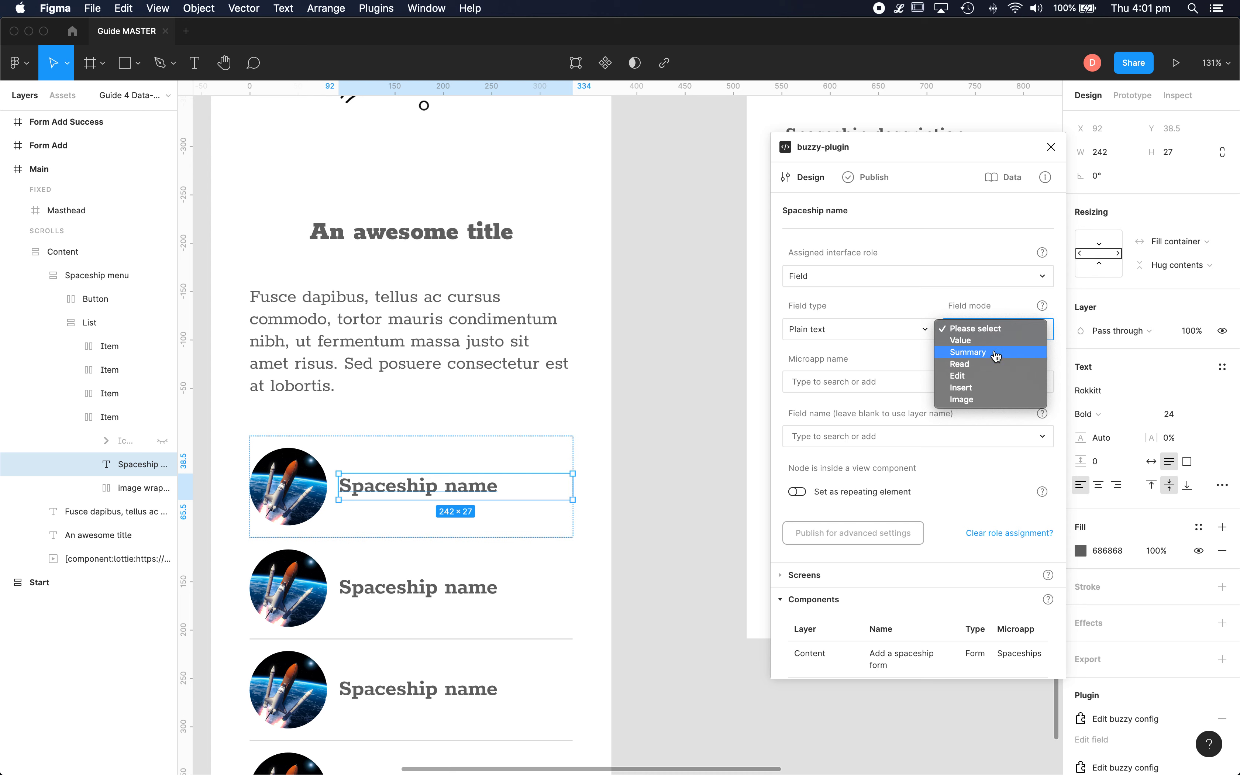
click(996, 353)
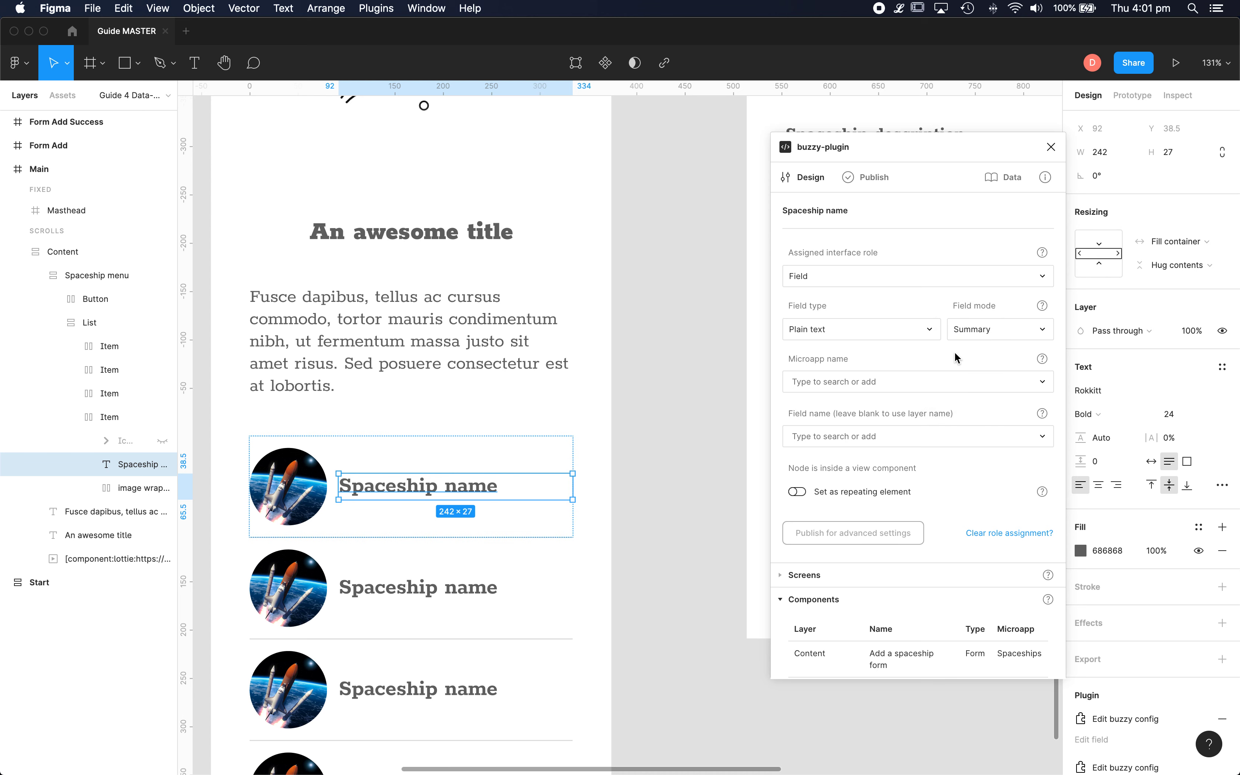
click(979, 335)
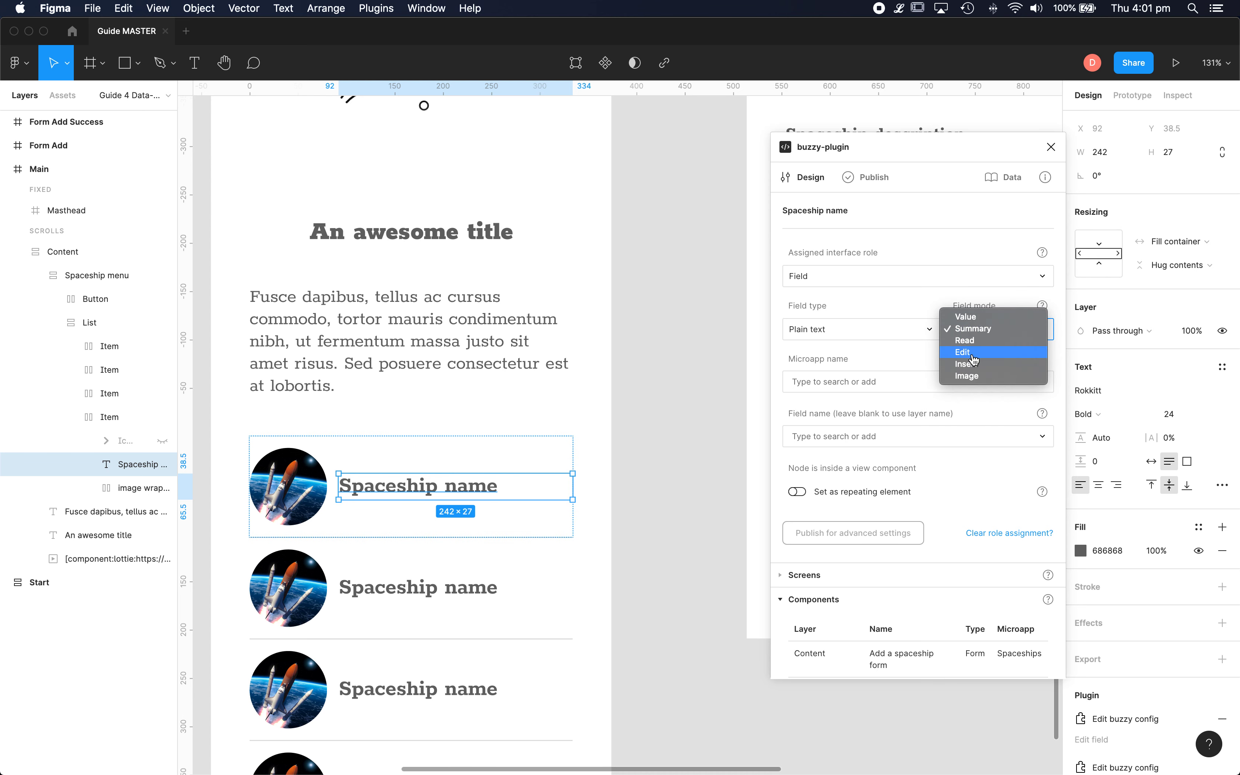
click(980, 333)
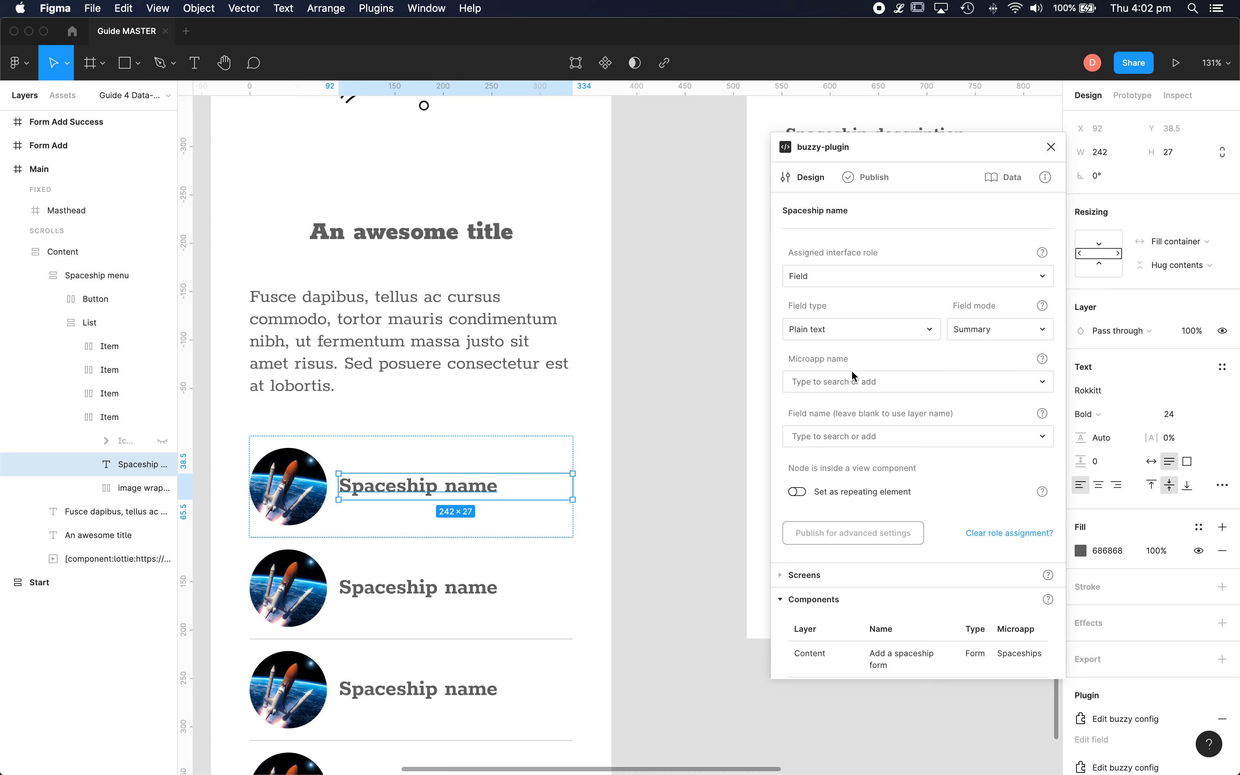
Bind the name field to the Spaceships microapp's Spaceship name field
click(831, 384)
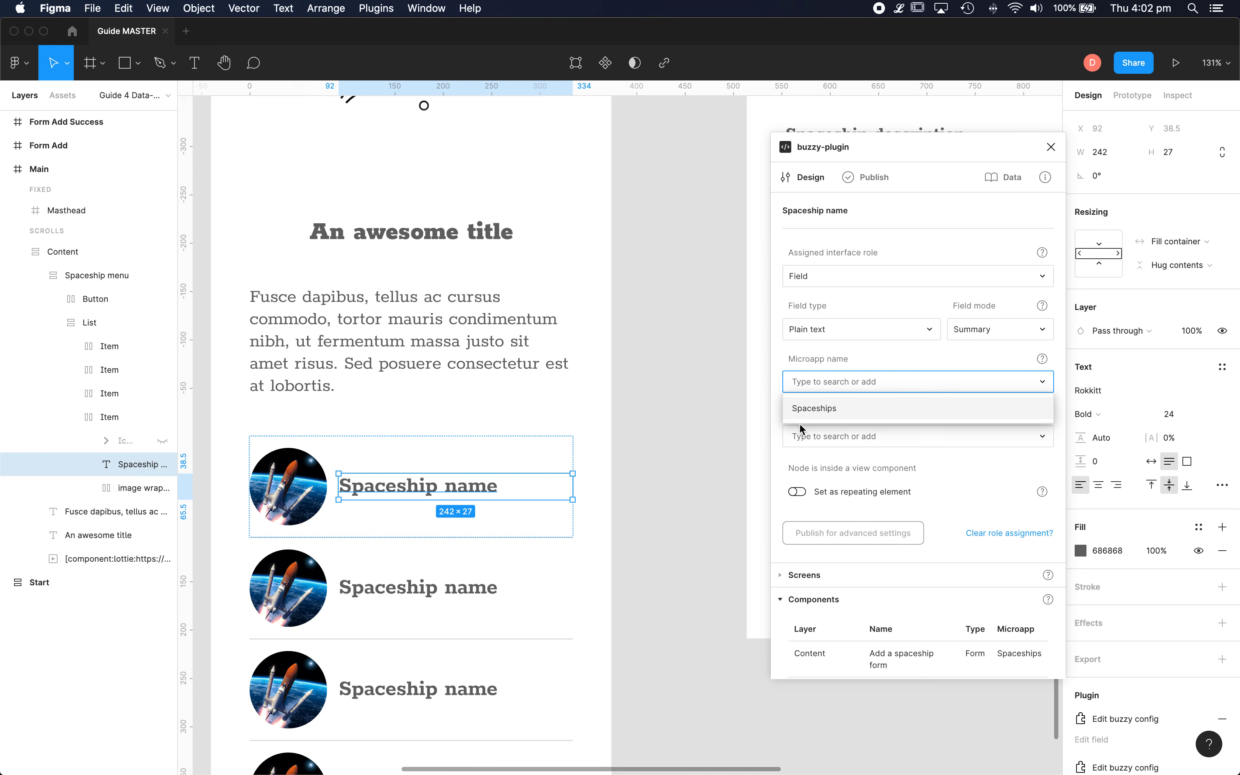
click(815, 409)
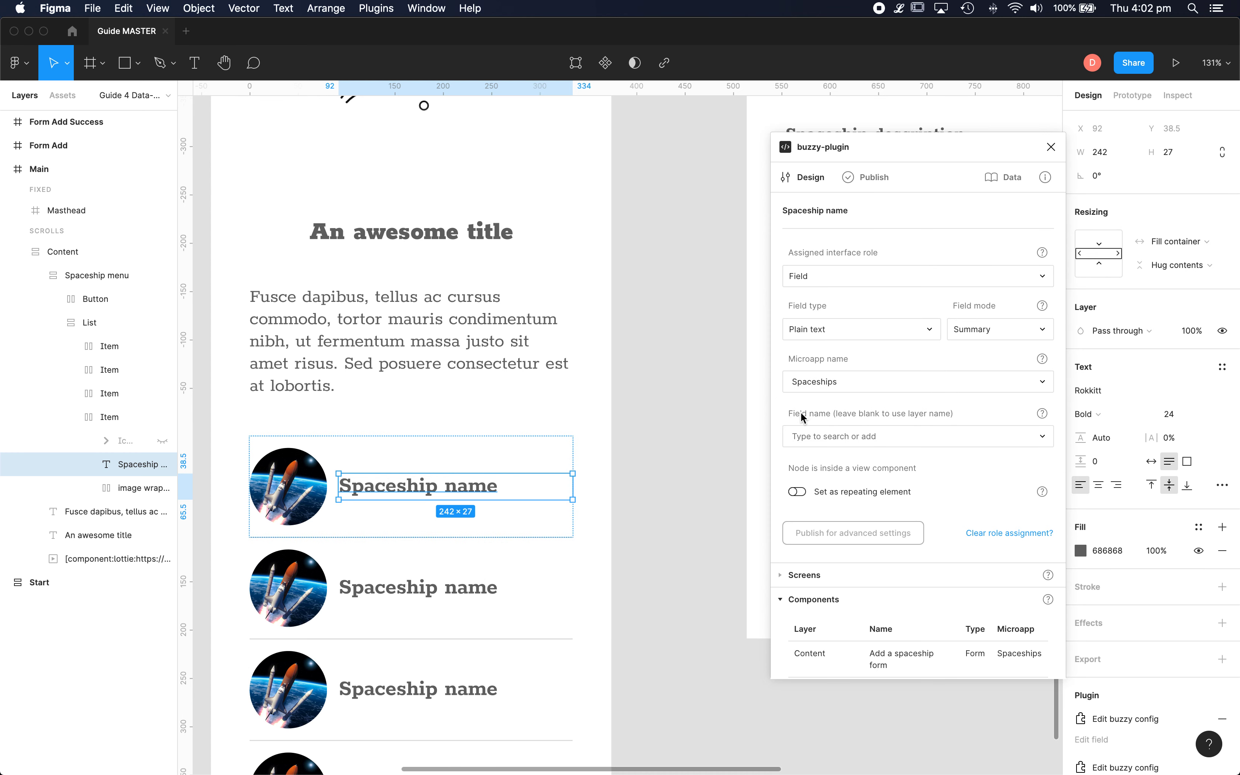
click(832, 435)
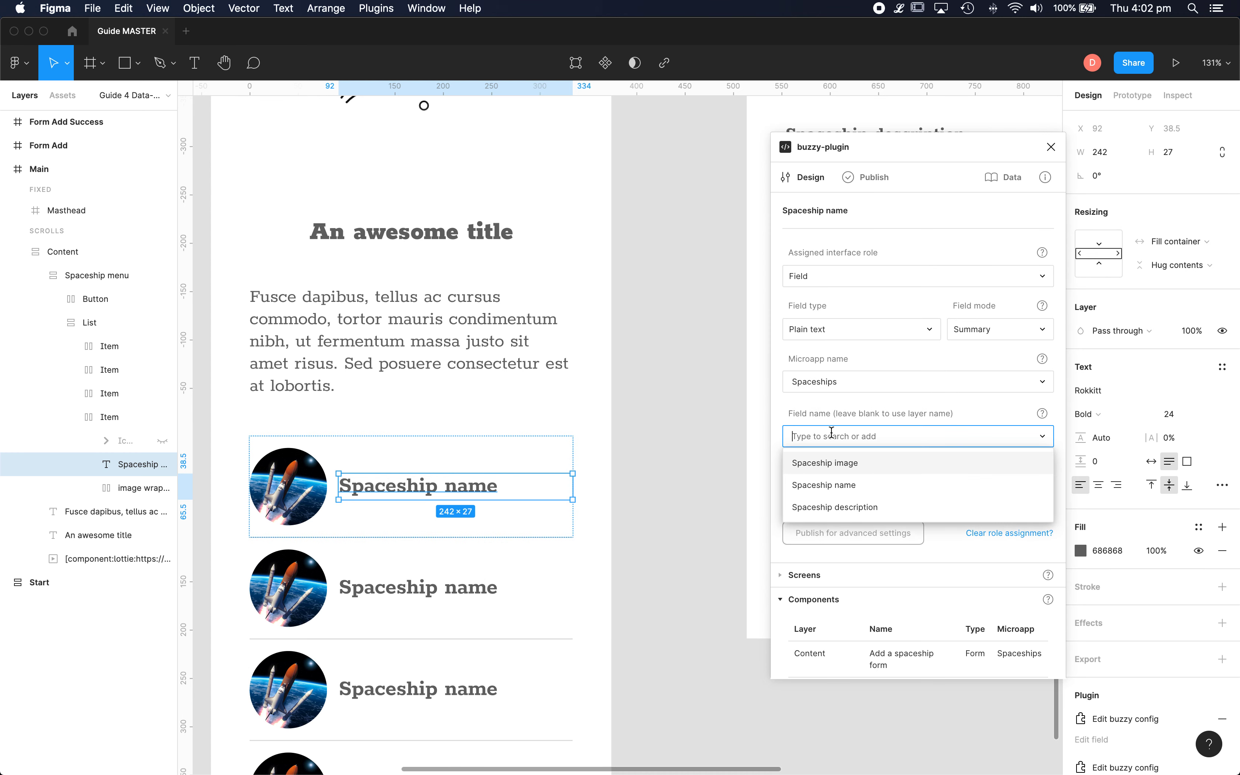
click(822, 490)
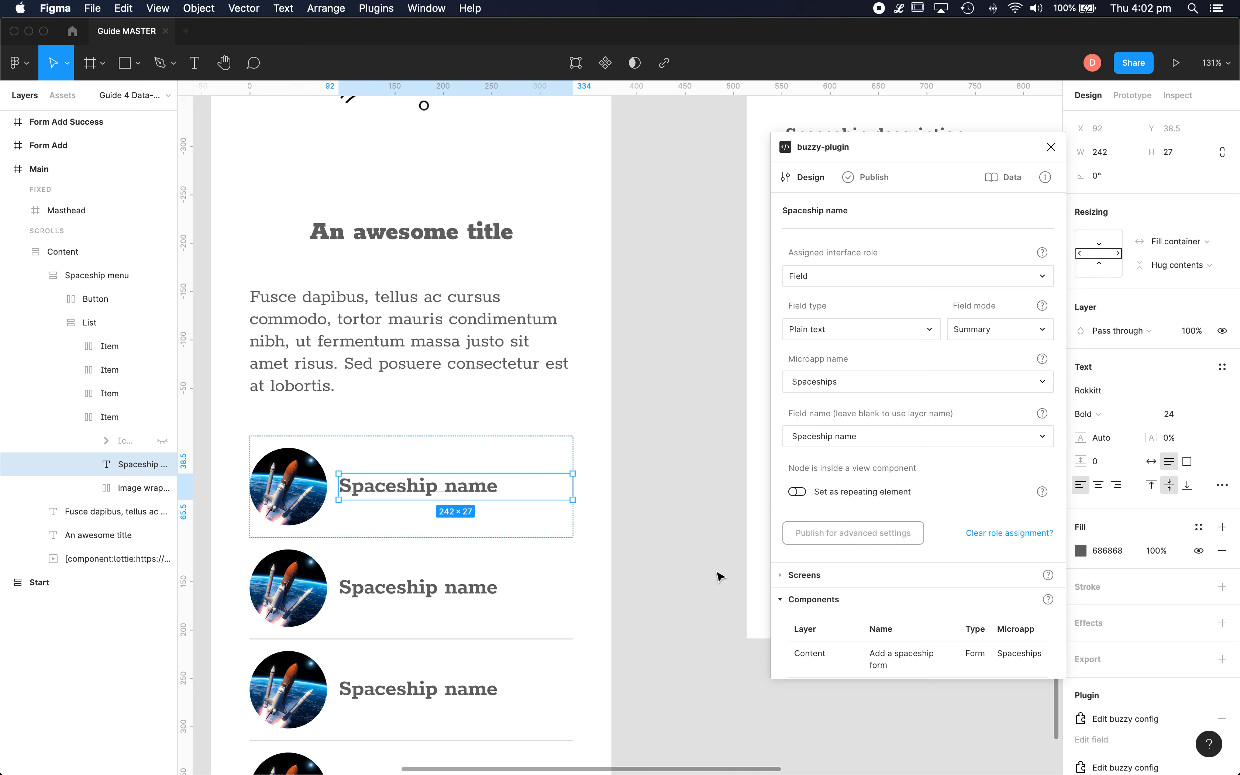
click(709, 535)
Drill into the first item's image wrapper and select the spaceship Image layer
click(303, 493)
double_click(303, 493)
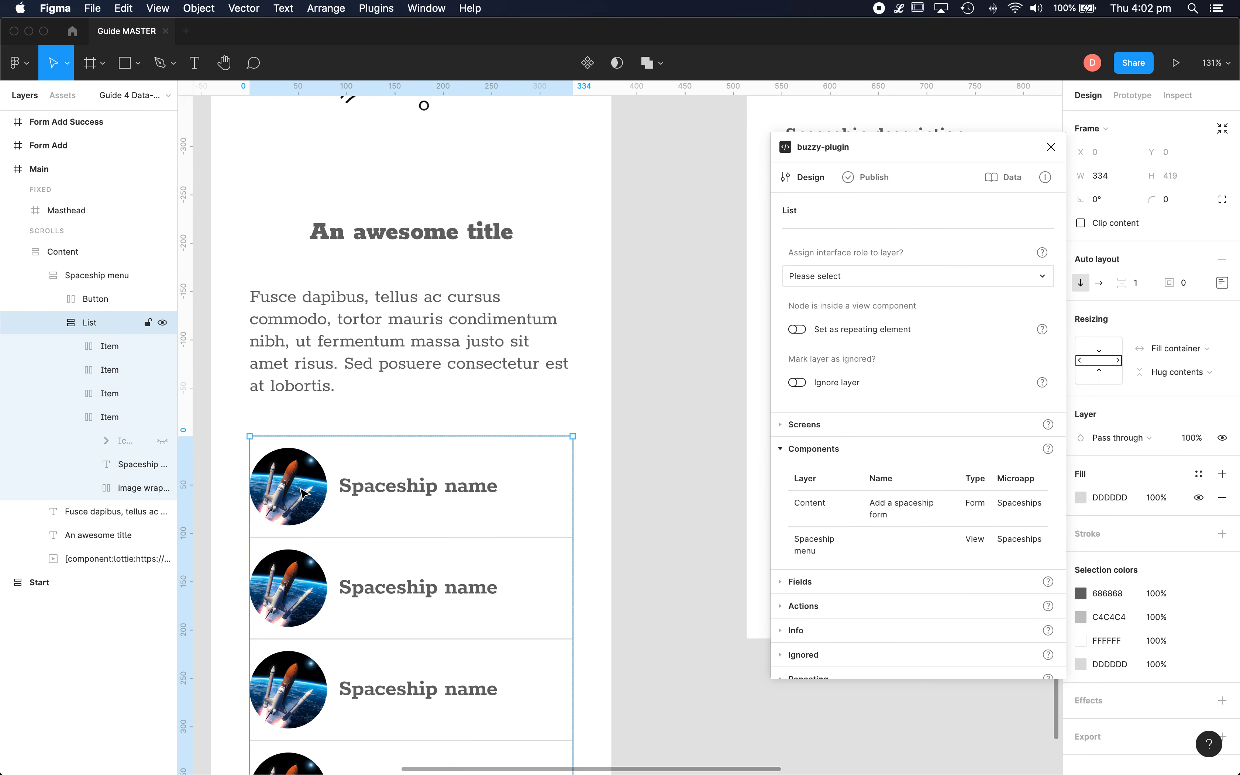
double_click(303, 493)
double_click(304, 493)
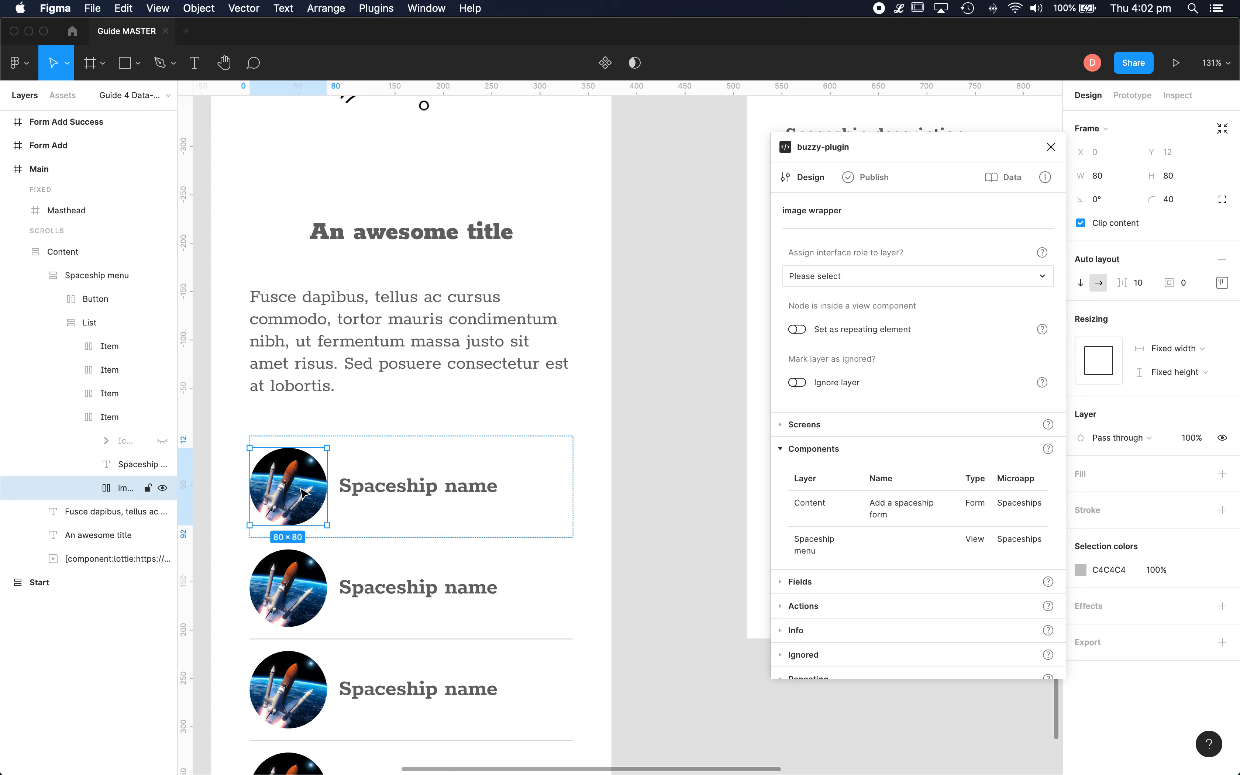
click(87, 488)
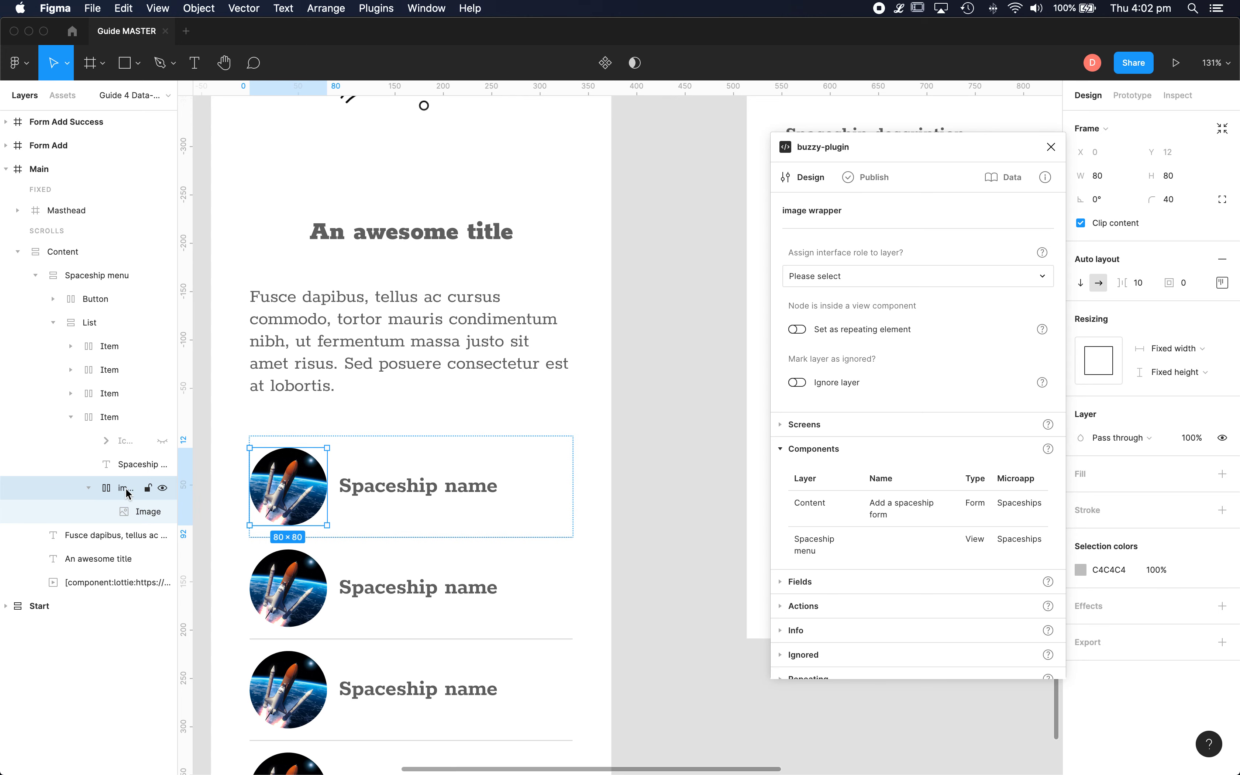
click(125, 513)
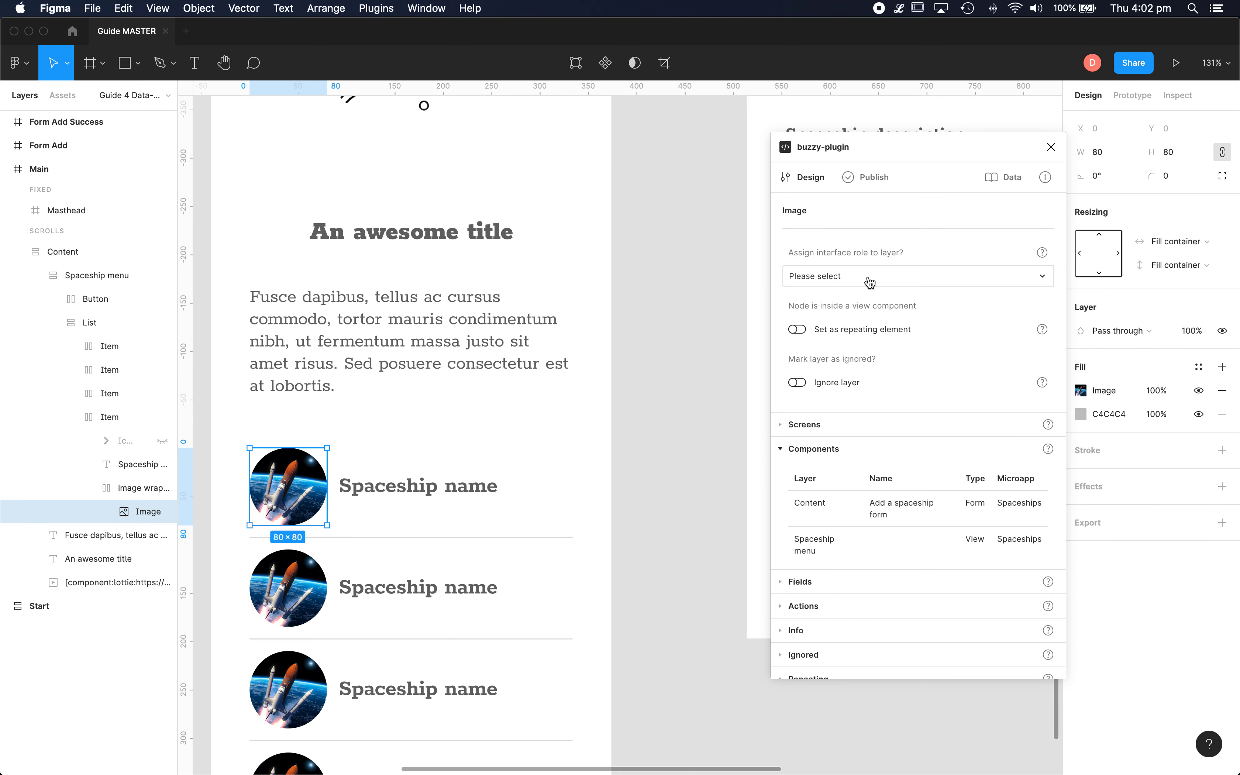
Make the Image layer a Field of type URL displayed in Image mode
click(853, 283)
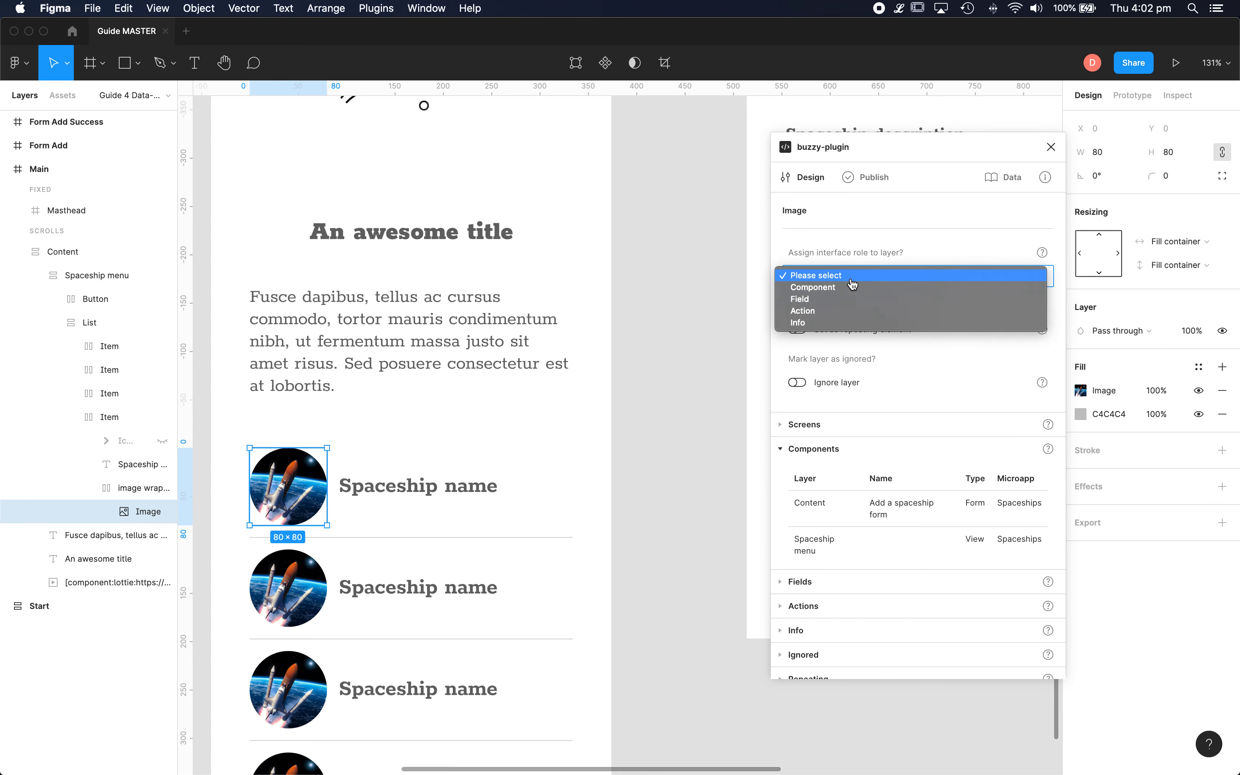
click(820, 300)
click(844, 329)
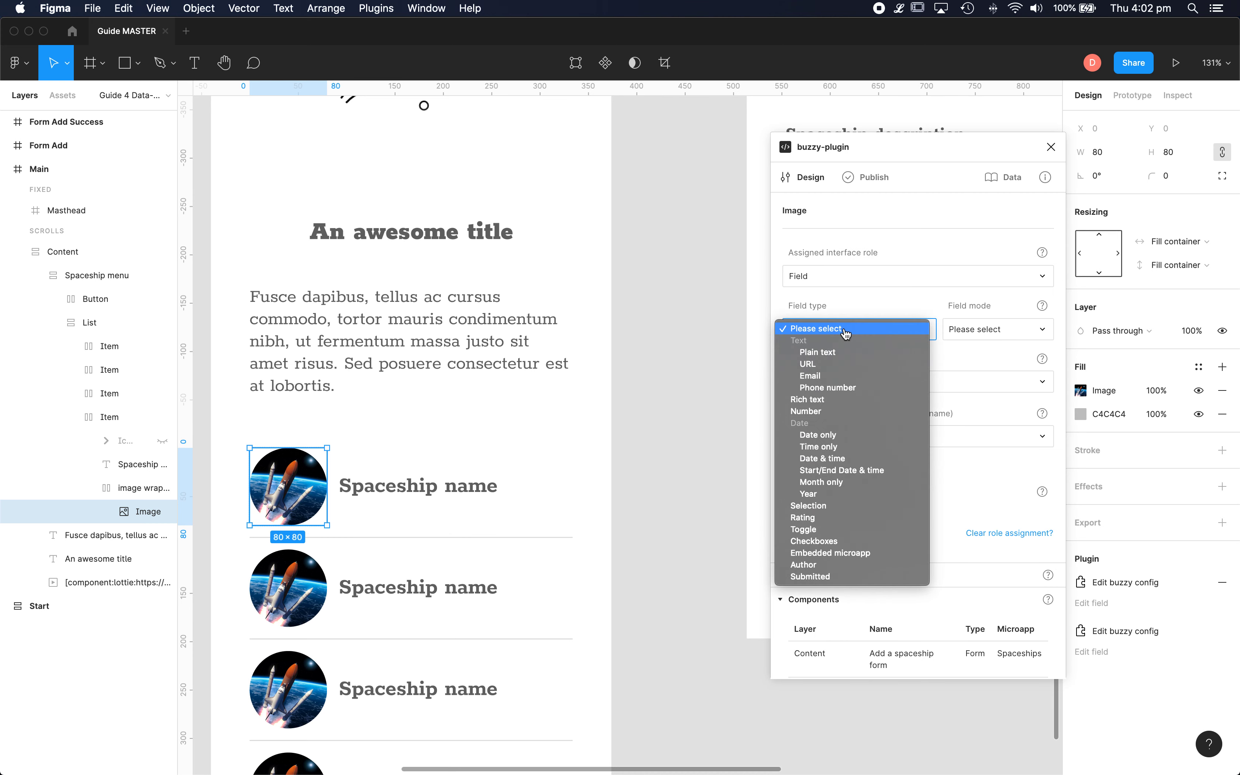
click(825, 364)
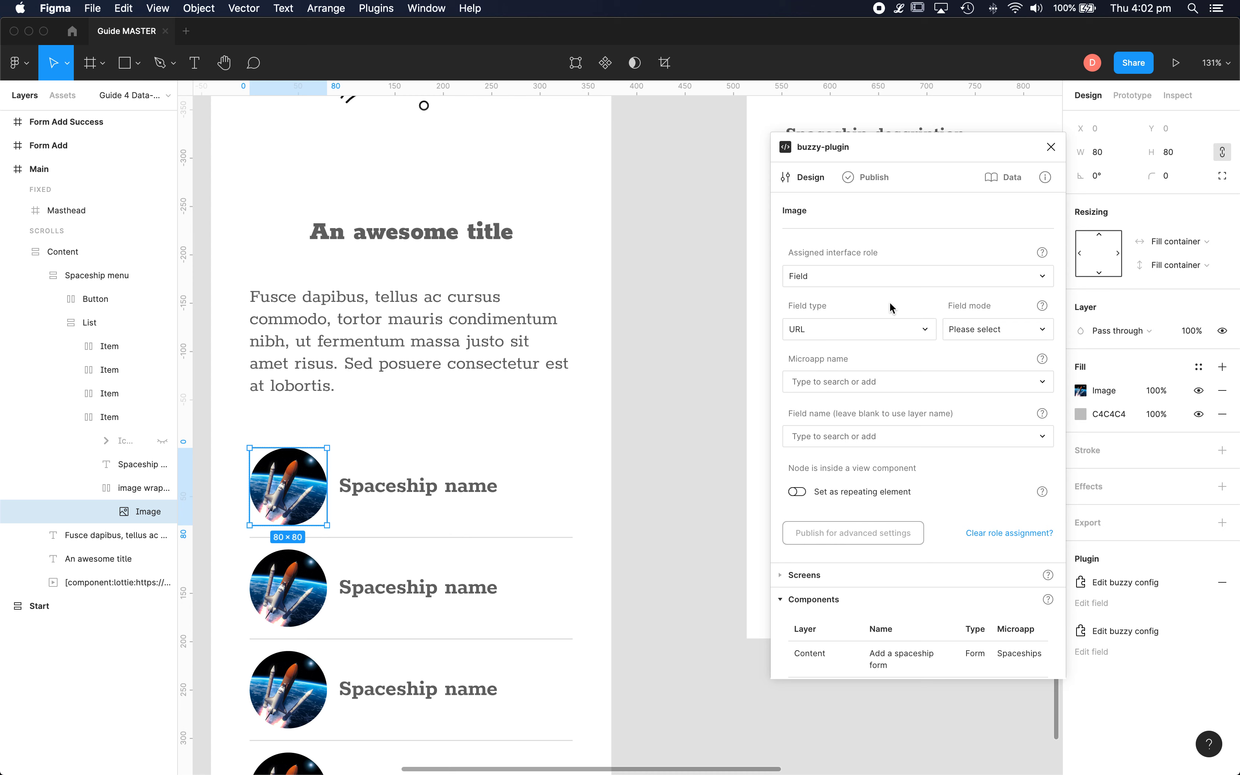
click(979, 331)
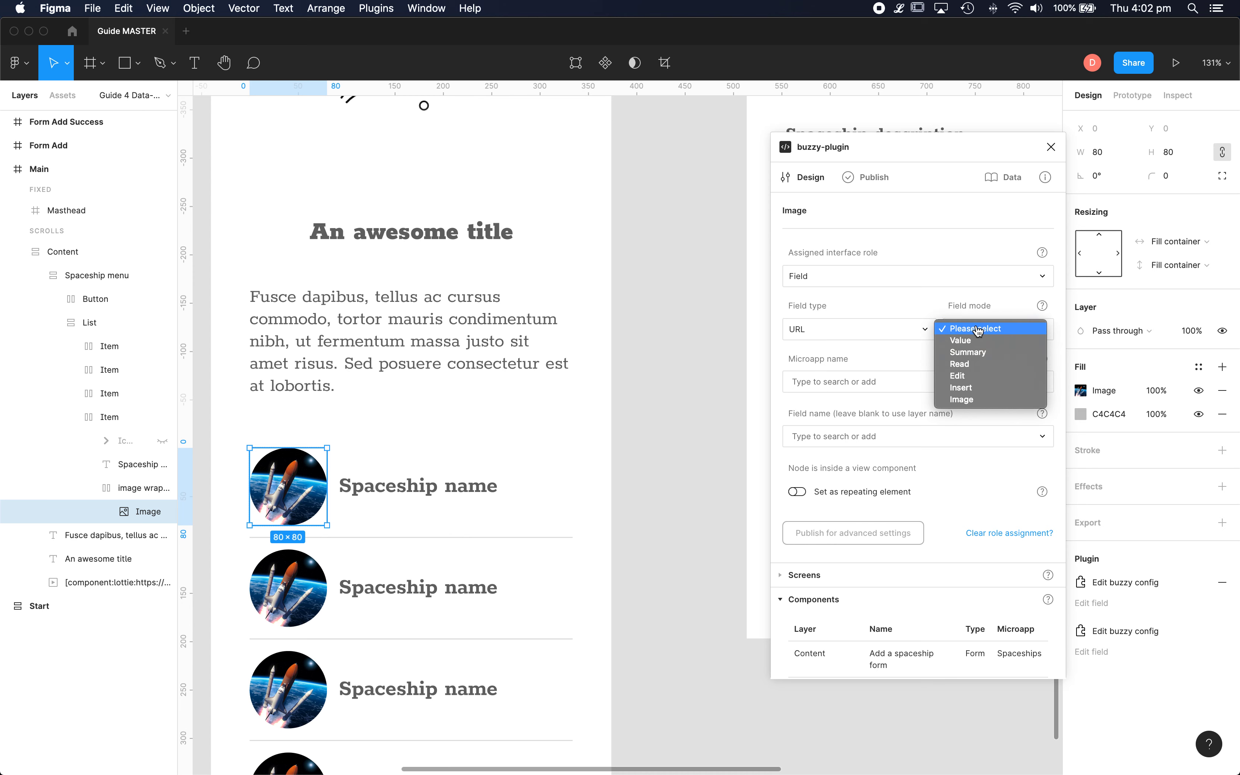
click(977, 402)
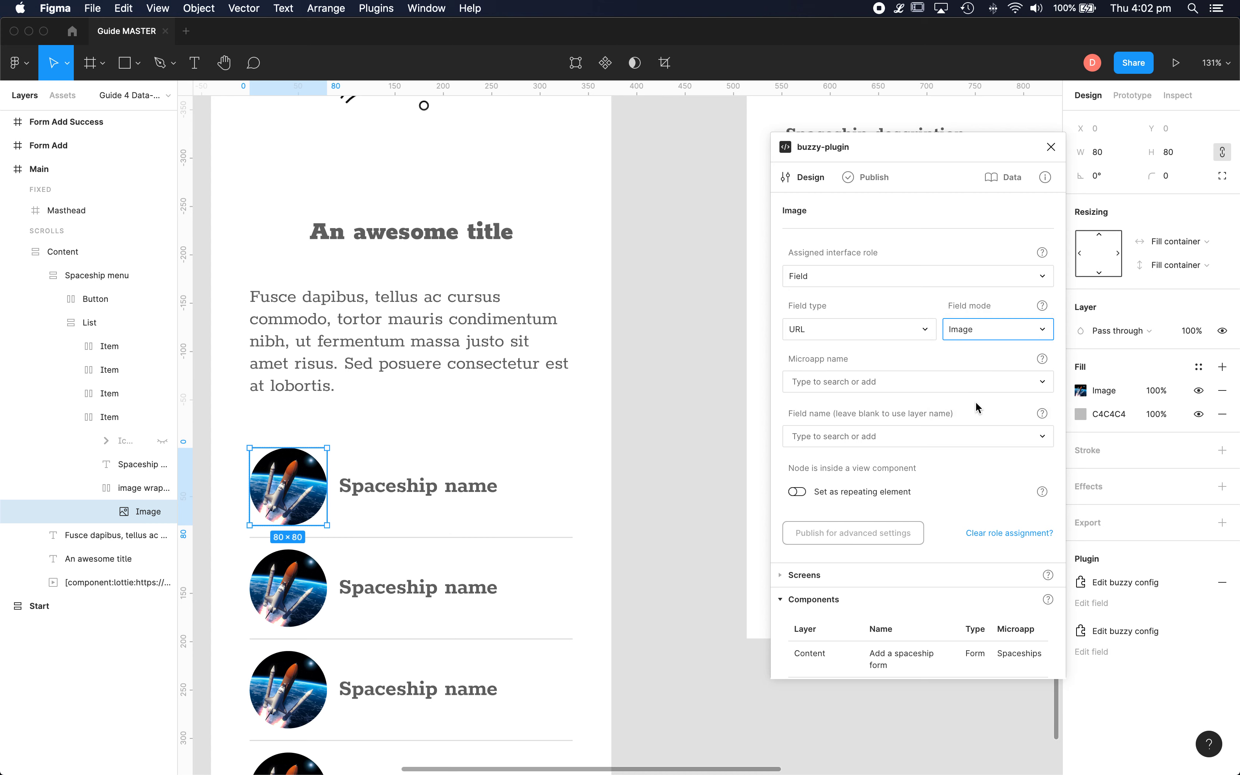
Bind the image field to Spaceship image in the Spaceships microapp
click(871, 389)
click(833, 410)
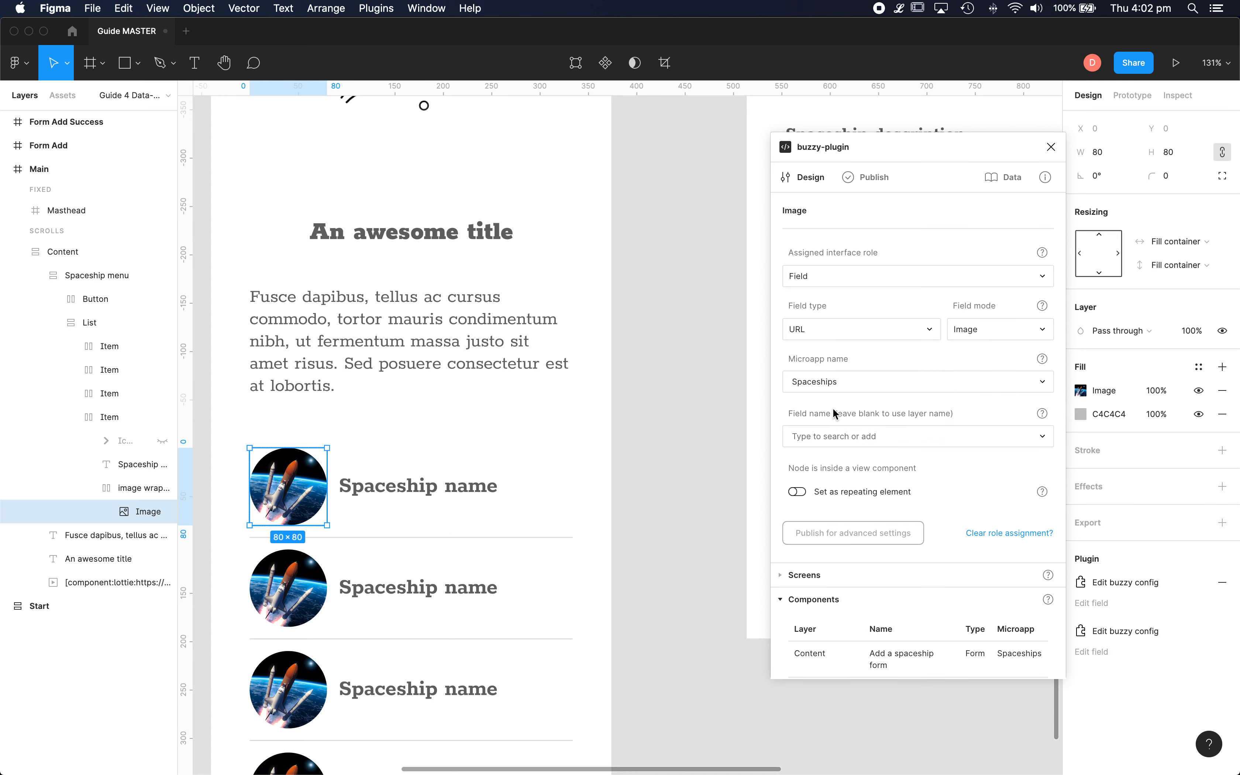
click(818, 439)
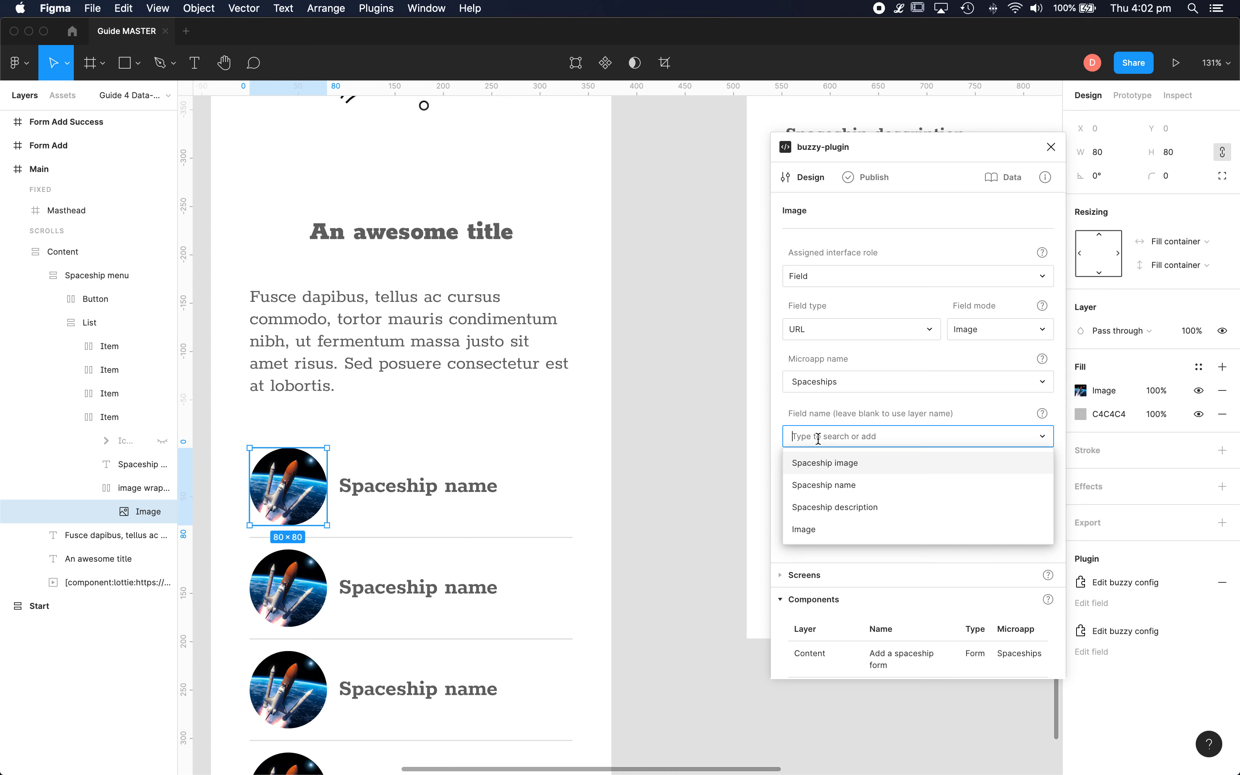
click(825, 464)
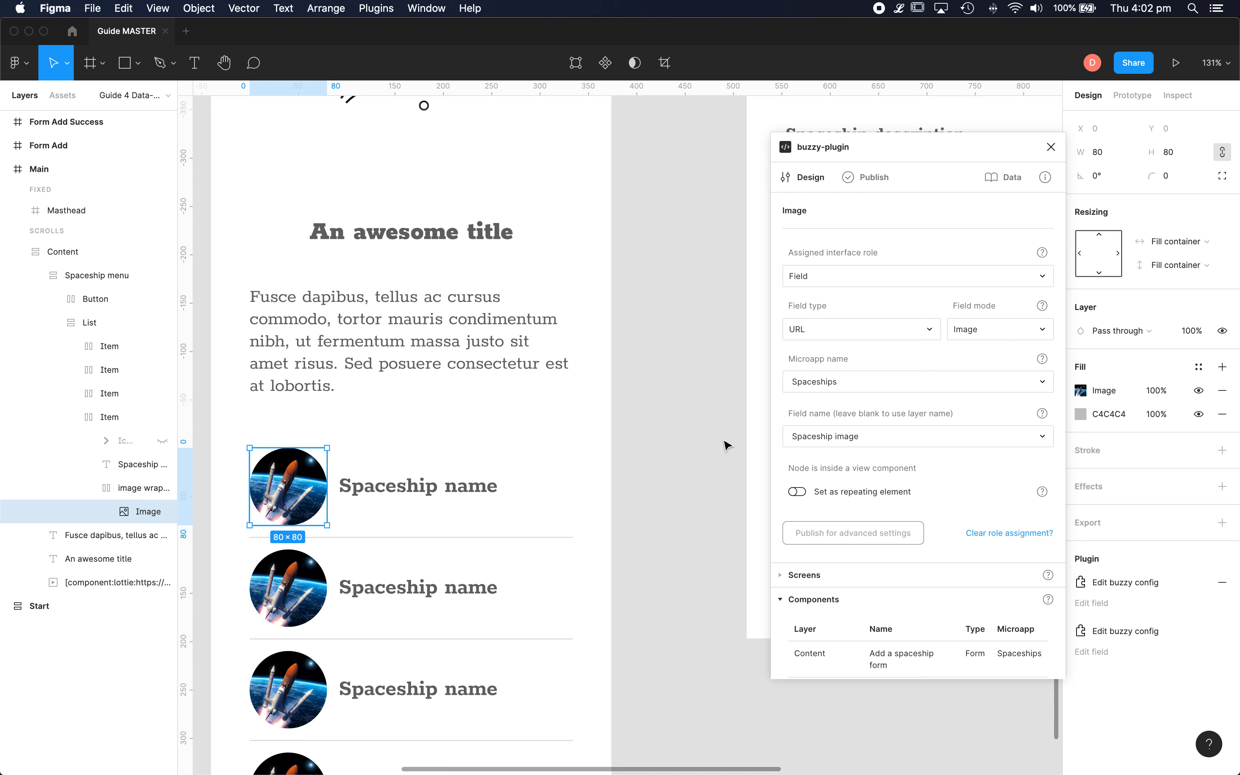
click(723, 458)
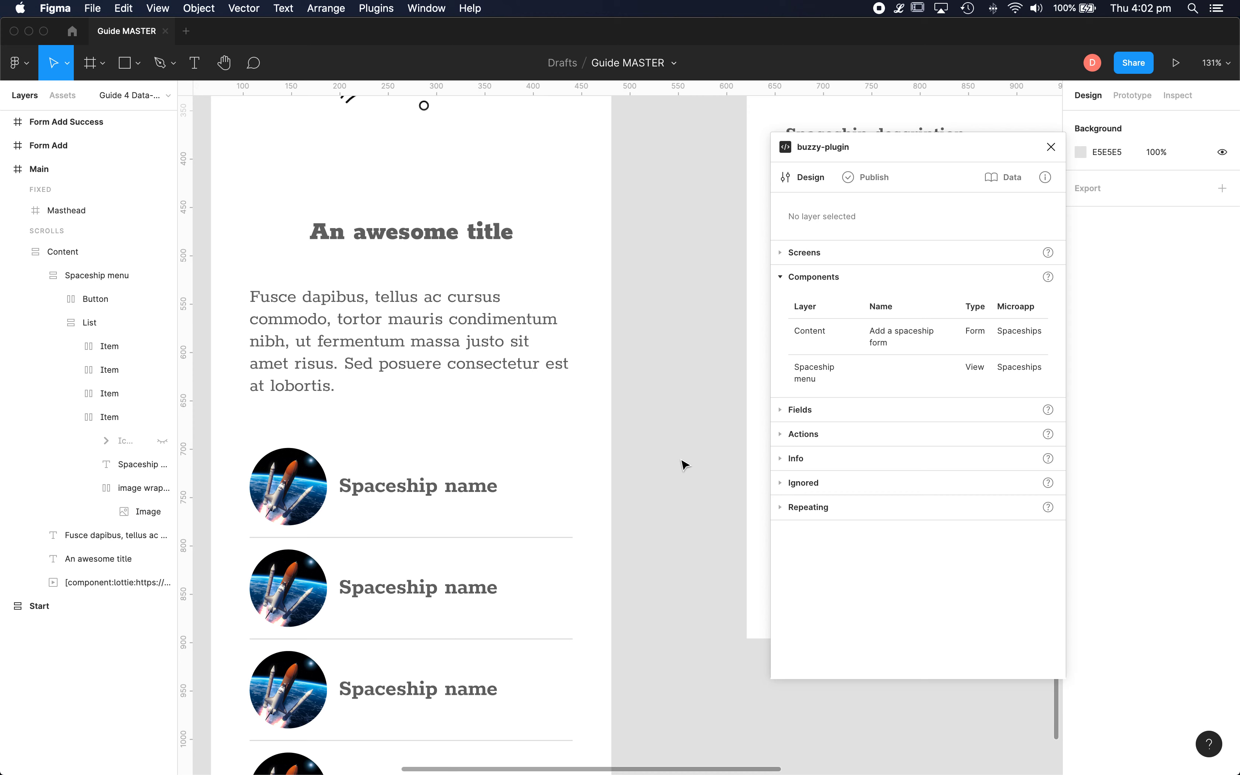
Give the red Load more button the Action role with action type Load more
scroll(661, 490, down, 2)
scroll(662, 491, down, 4)
scroll(663, 491, left, 1)
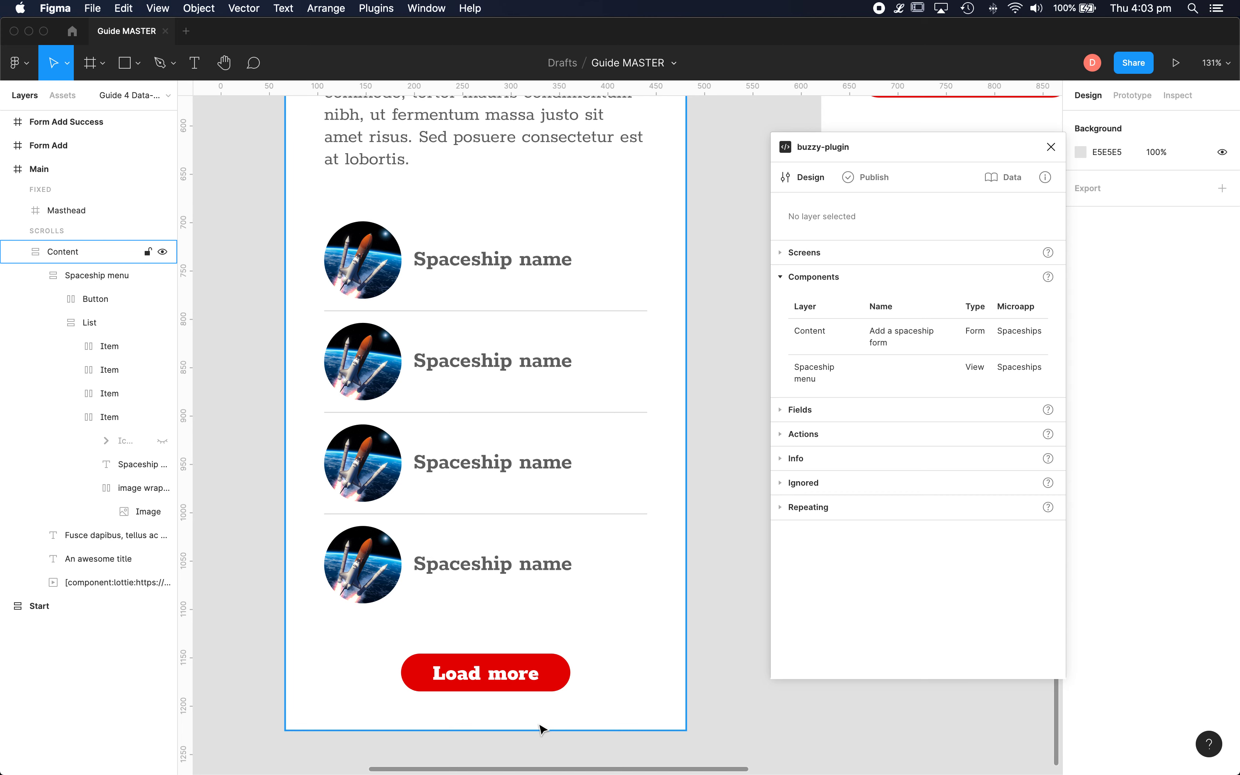
super+click(560, 683)
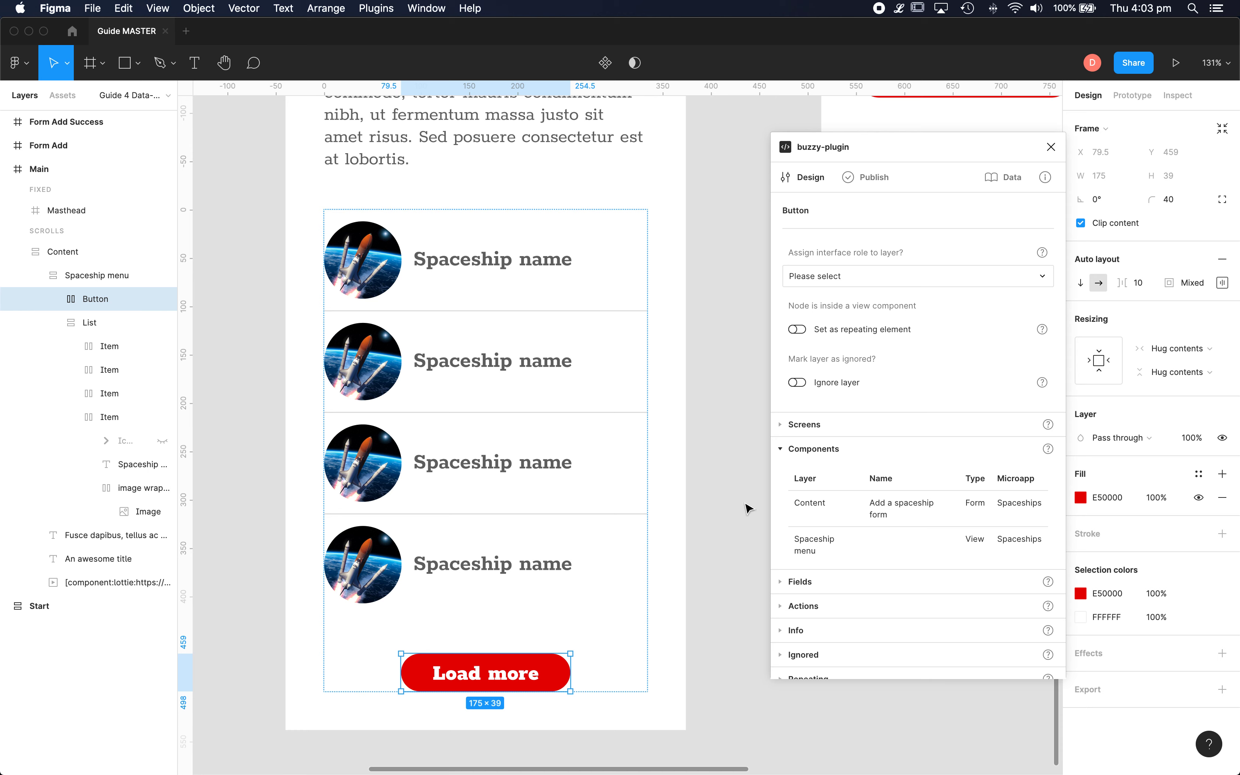
click(871, 278)
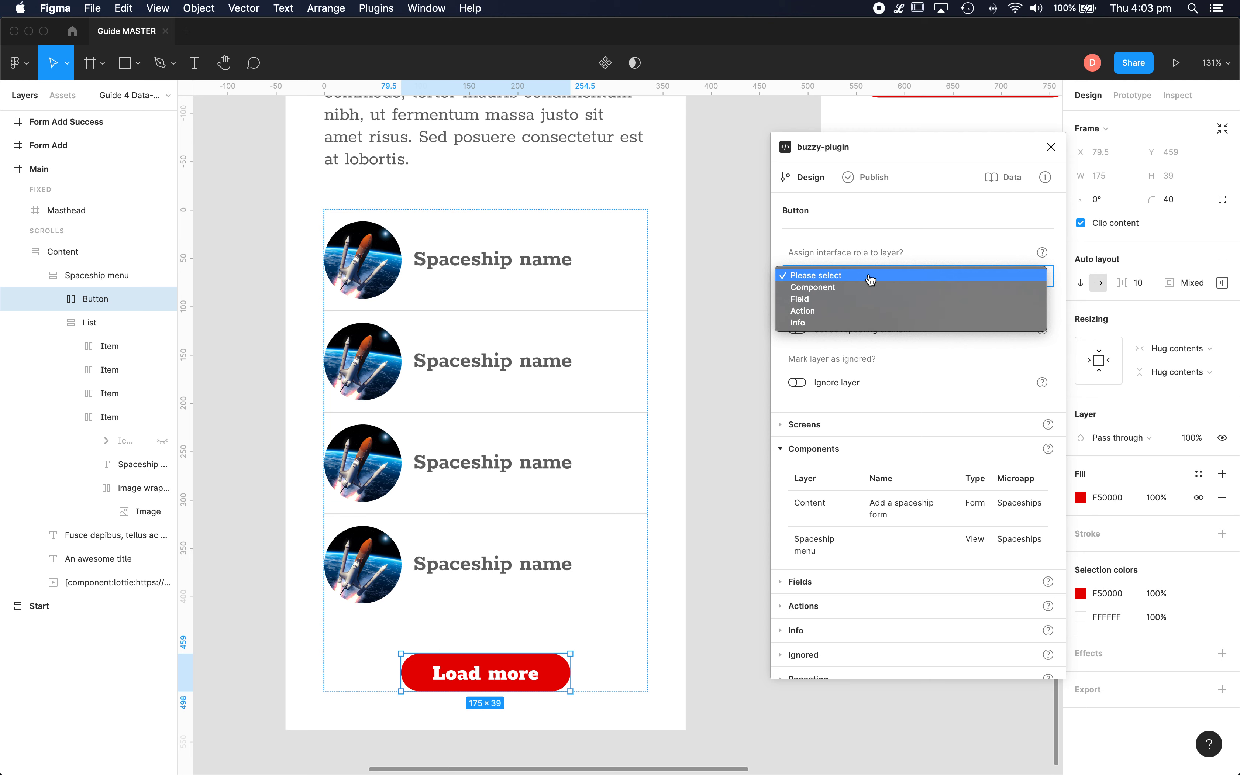
click(830, 311)
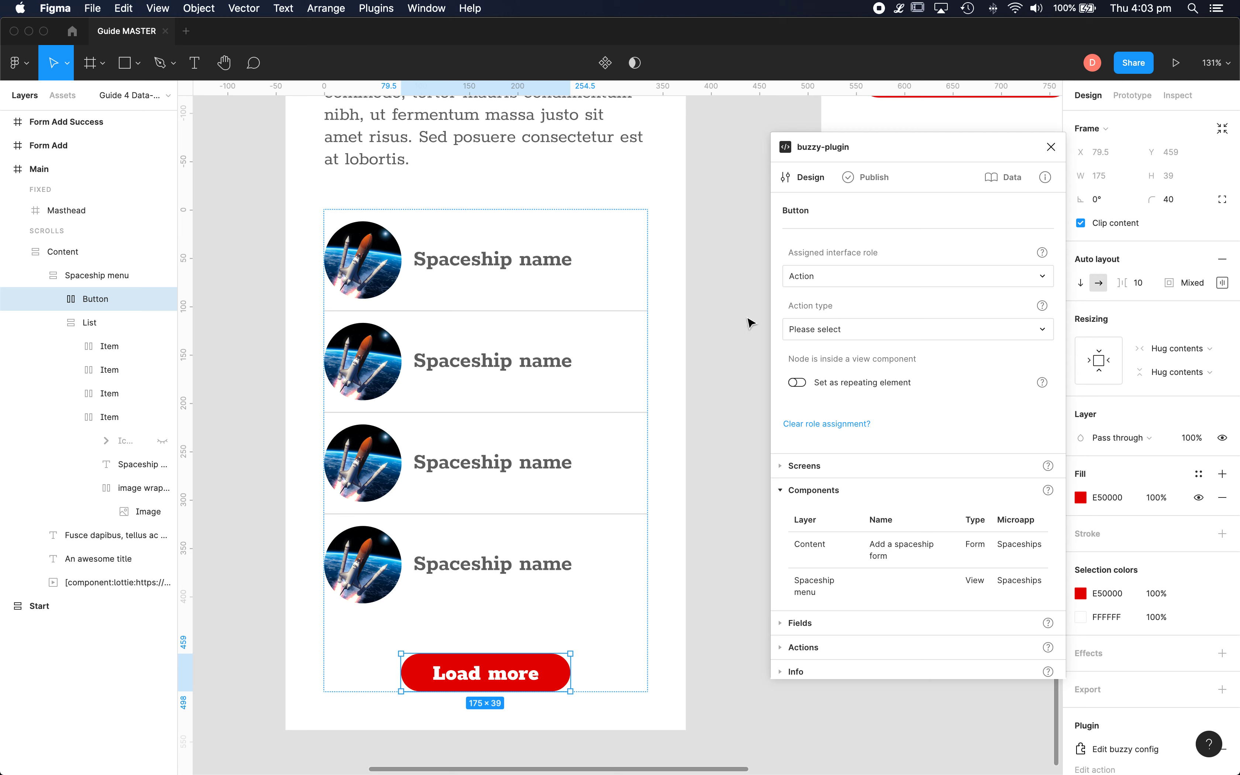
click(850, 336)
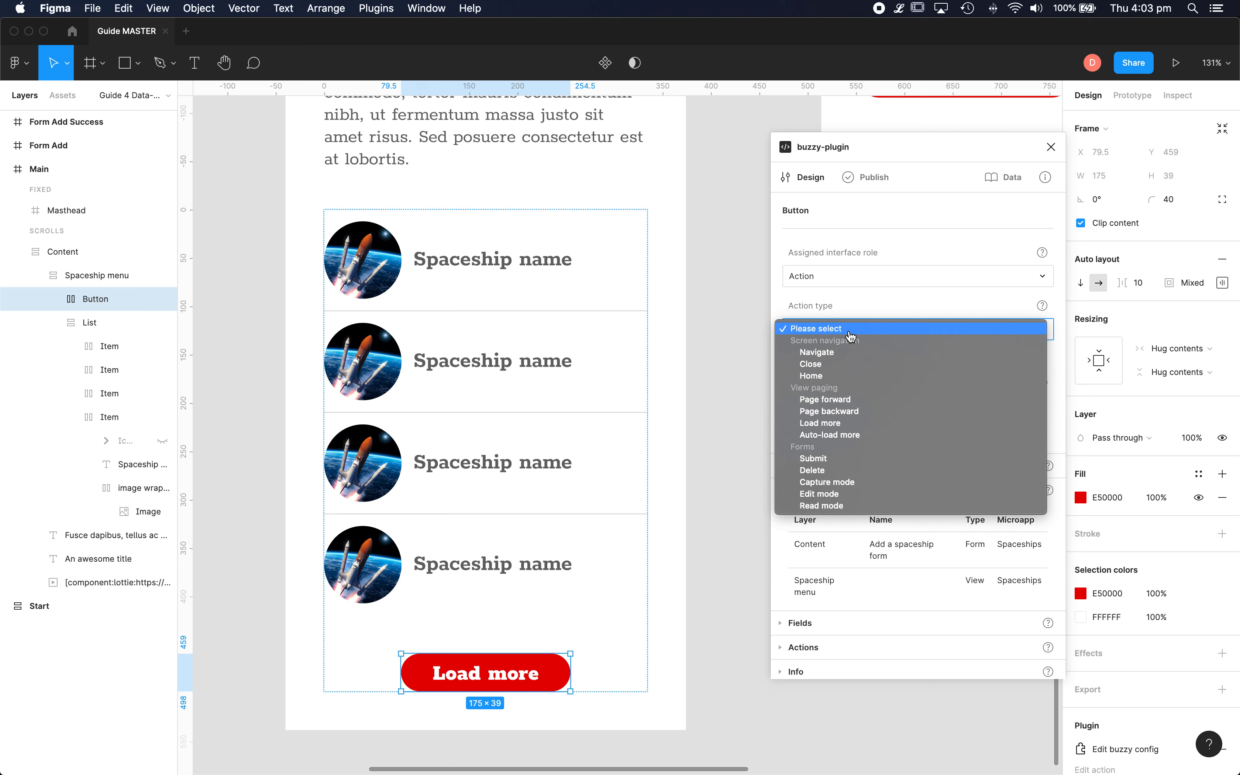
click(851, 329)
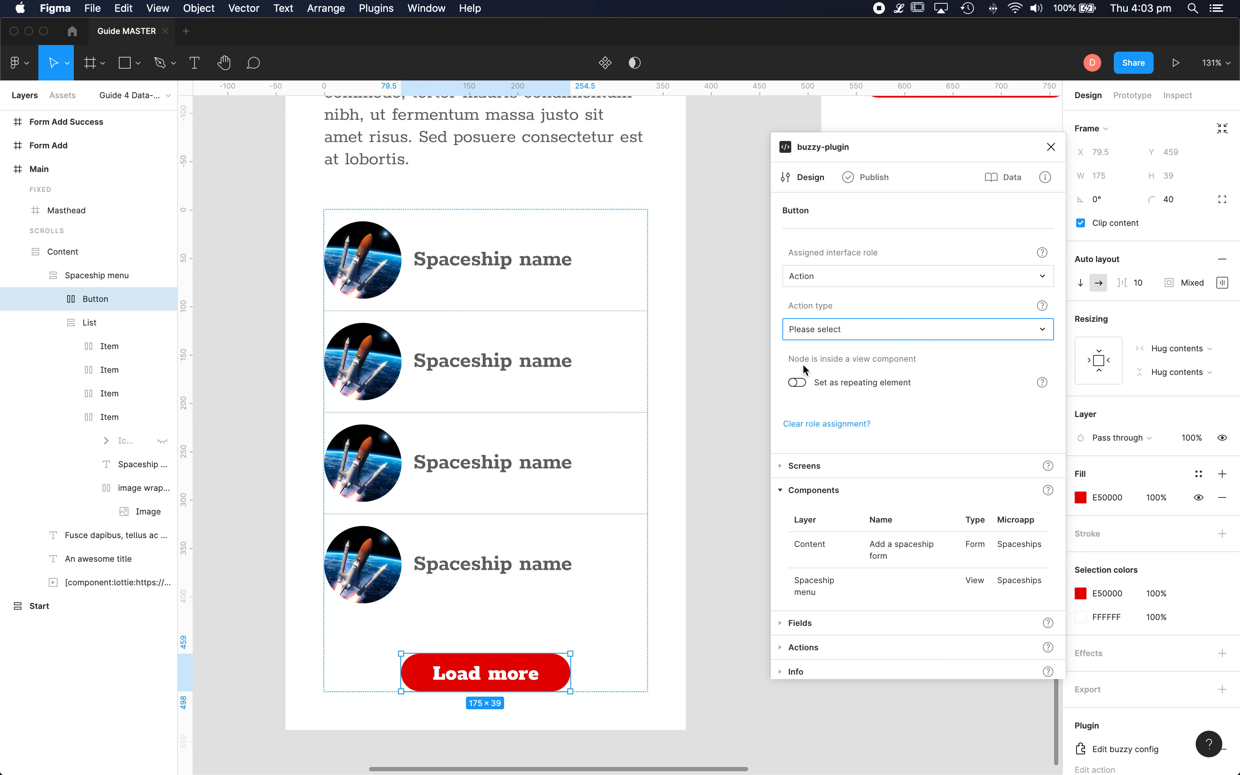
click(830, 329)
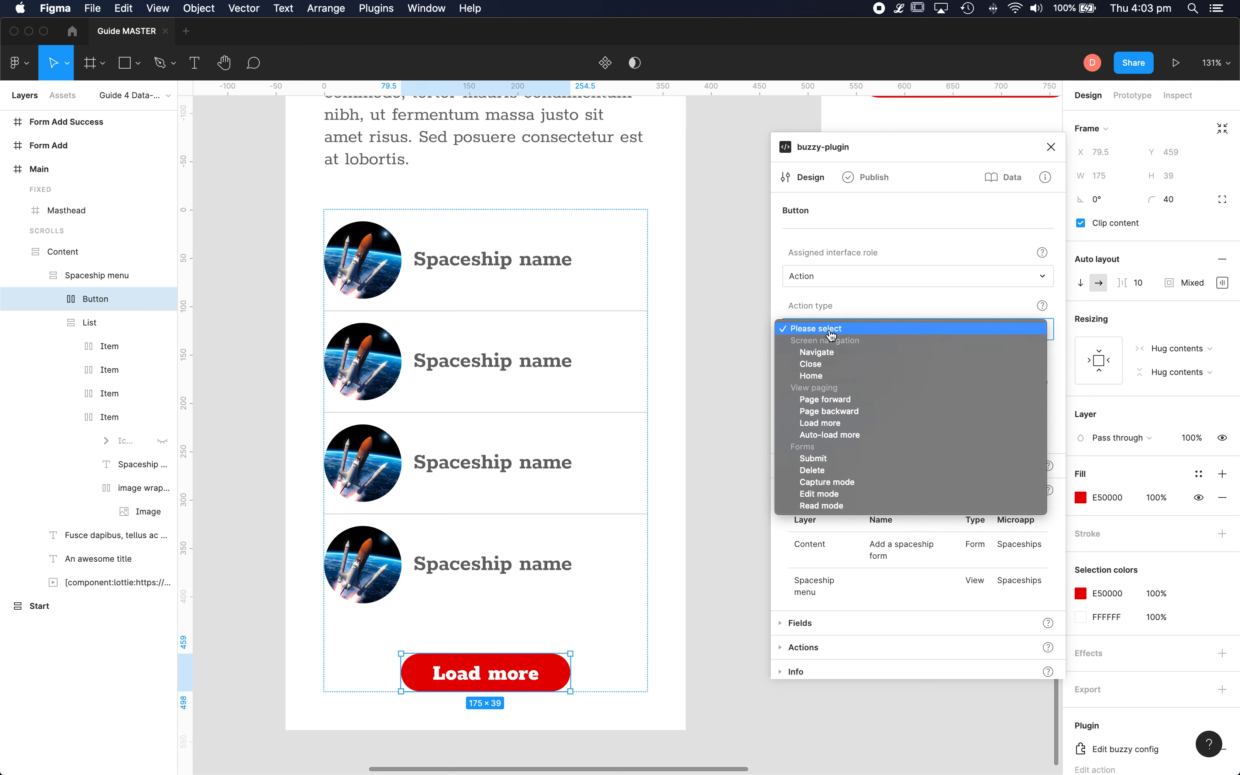
click(832, 425)
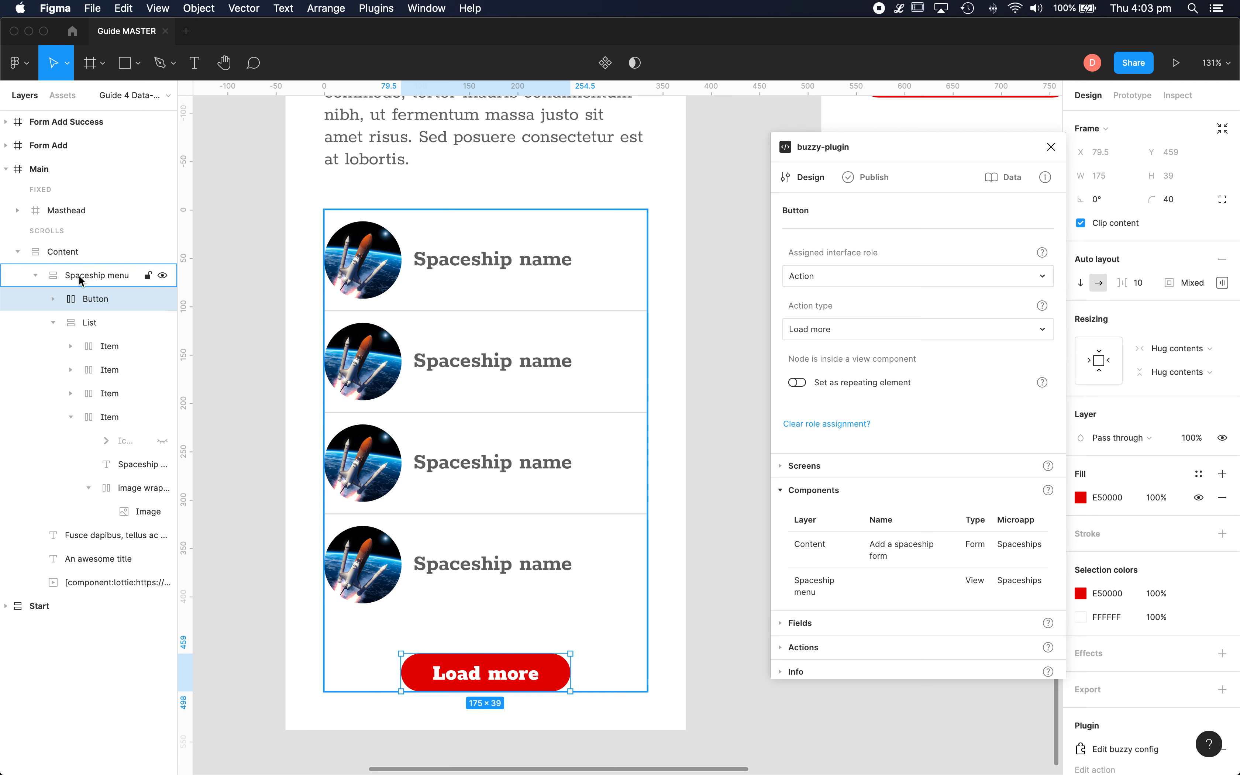
click(730, 212)
Use Update Buzzy app in the Publish settings to republish Spaceships Ahoy, then return to Chrome
click(874, 178)
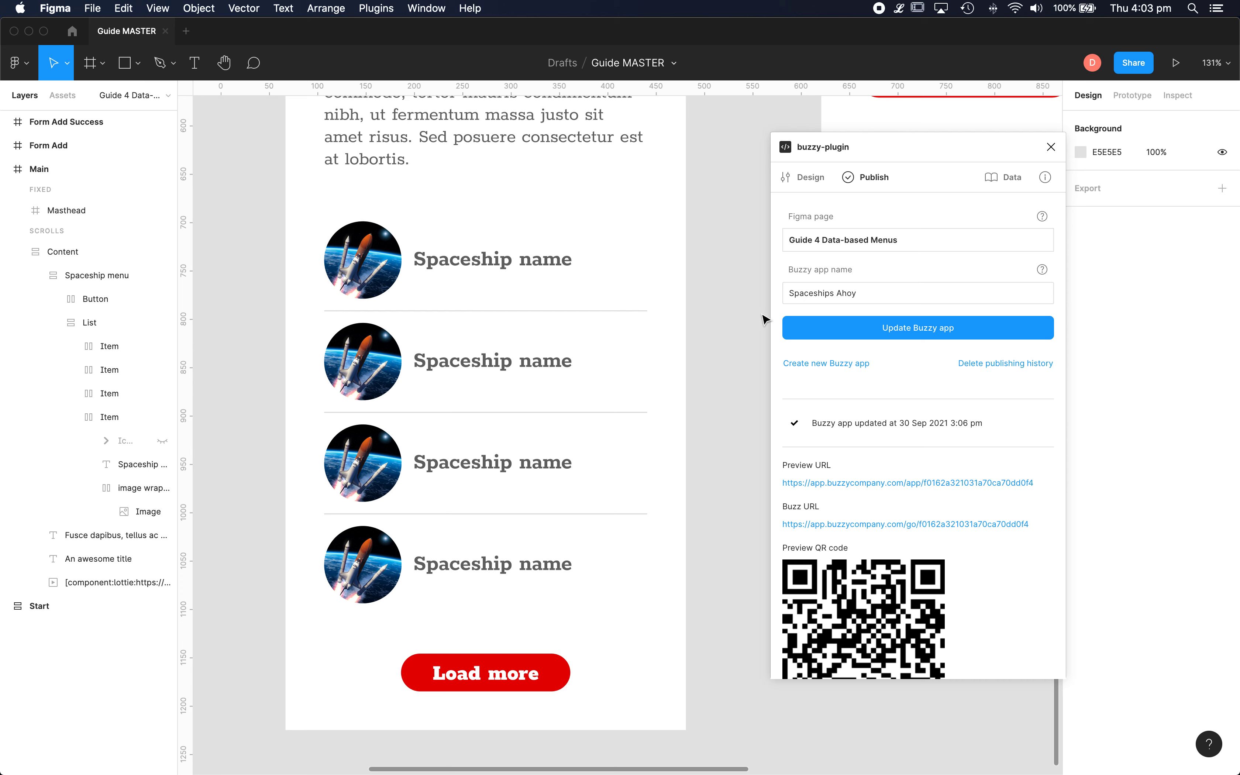
click(888, 326)
key(super+Tab)
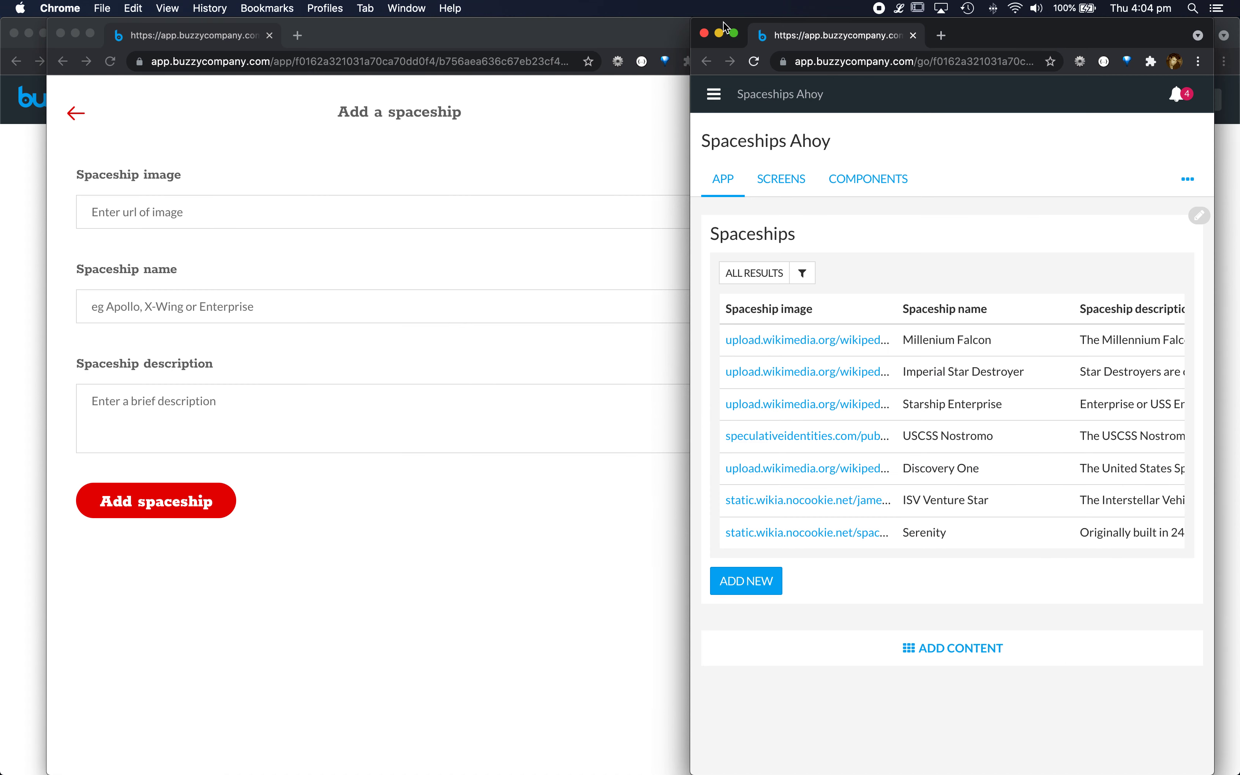
Return from the Add a spaceship form to the Welcome list showing Serenity, Discovery One and Nostromo
drag(726, 28, 699, 52)
click(636, 34)
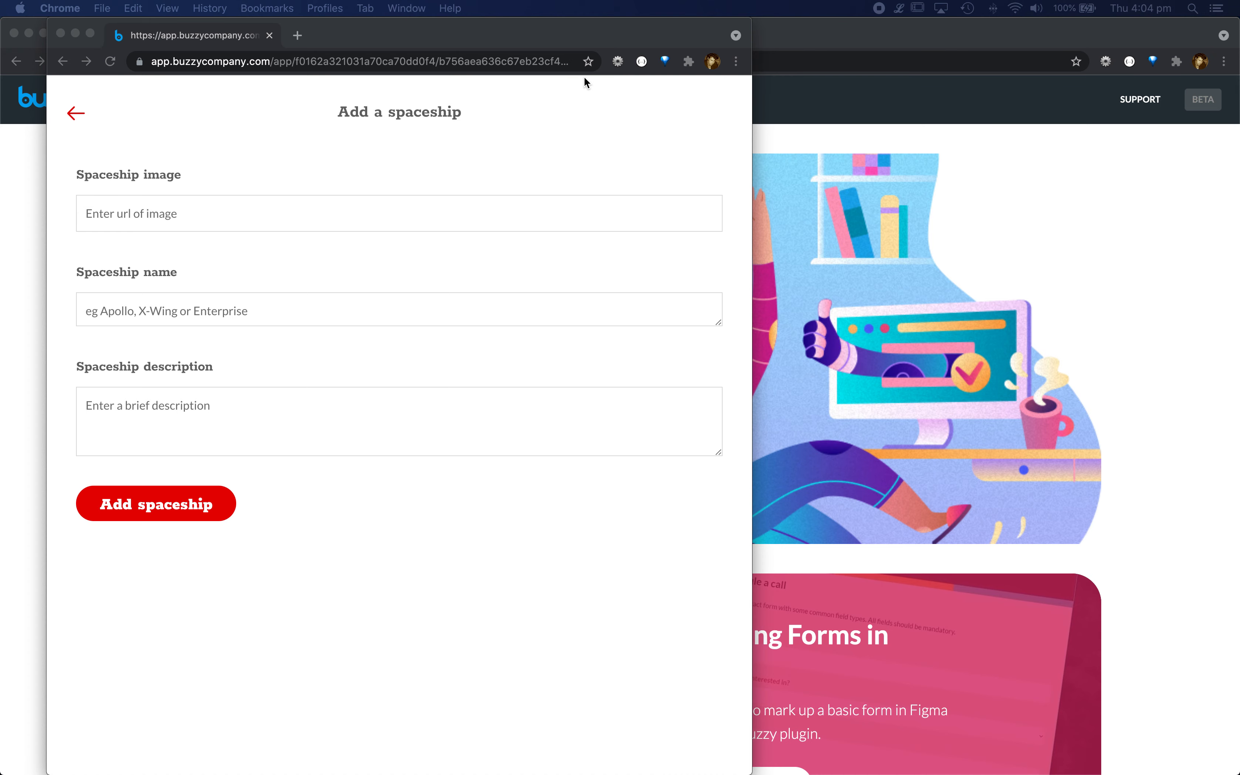
drag(639, 26, 828, 30)
click(268, 114)
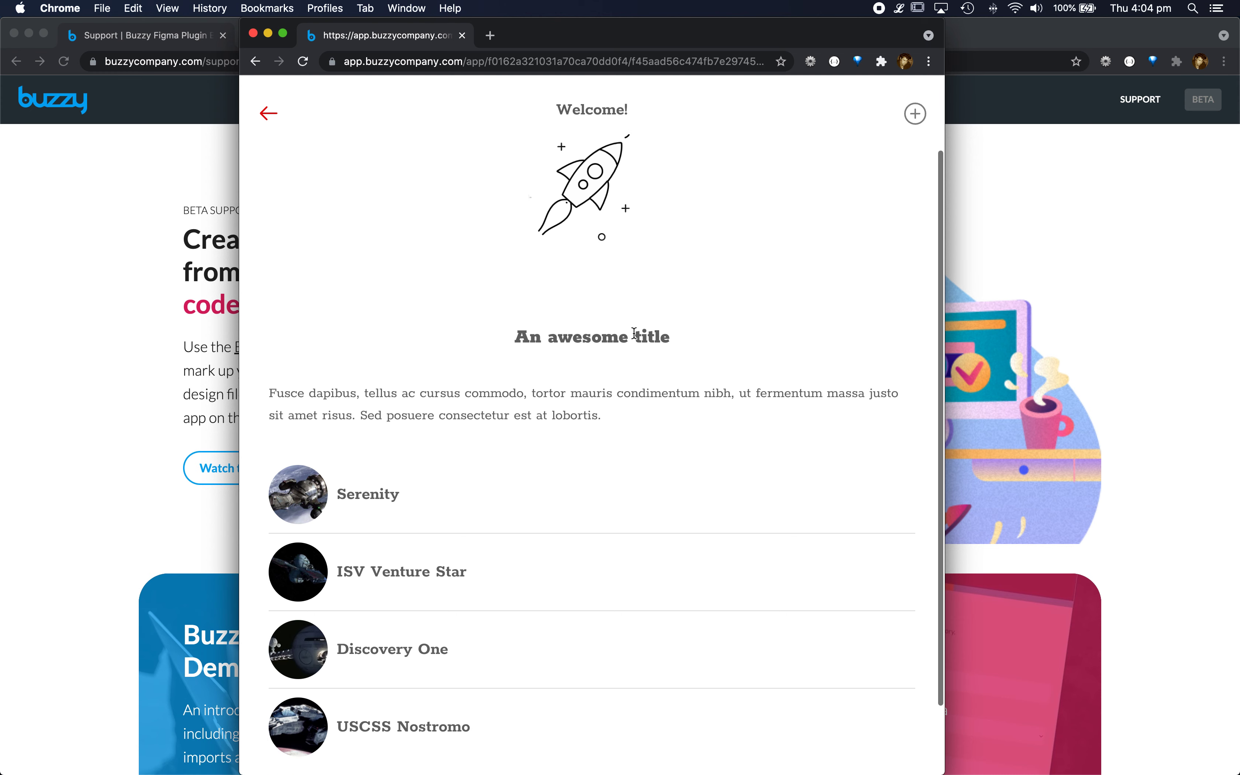
scroll(634, 334, down, 5)
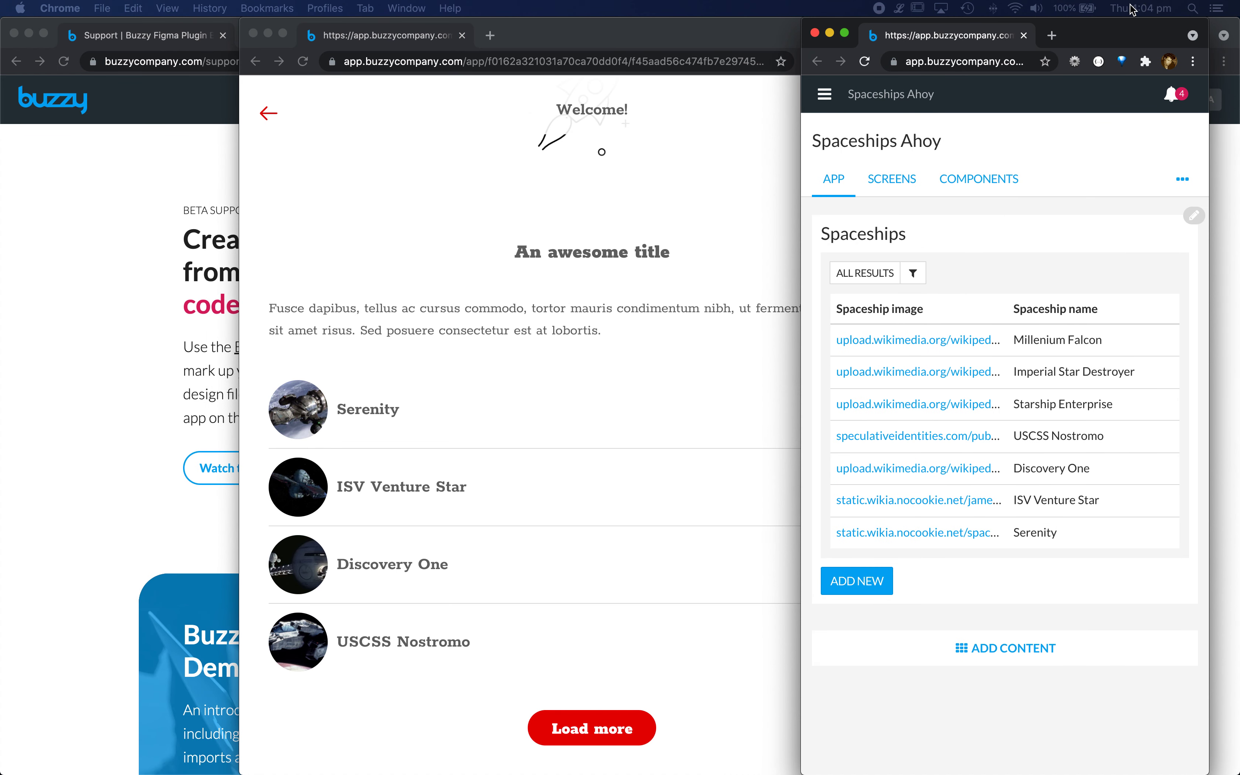
Use Load more beside the data table to extend the list to Starship Enterprise and further ships
drag(678, 35, 530, 30)
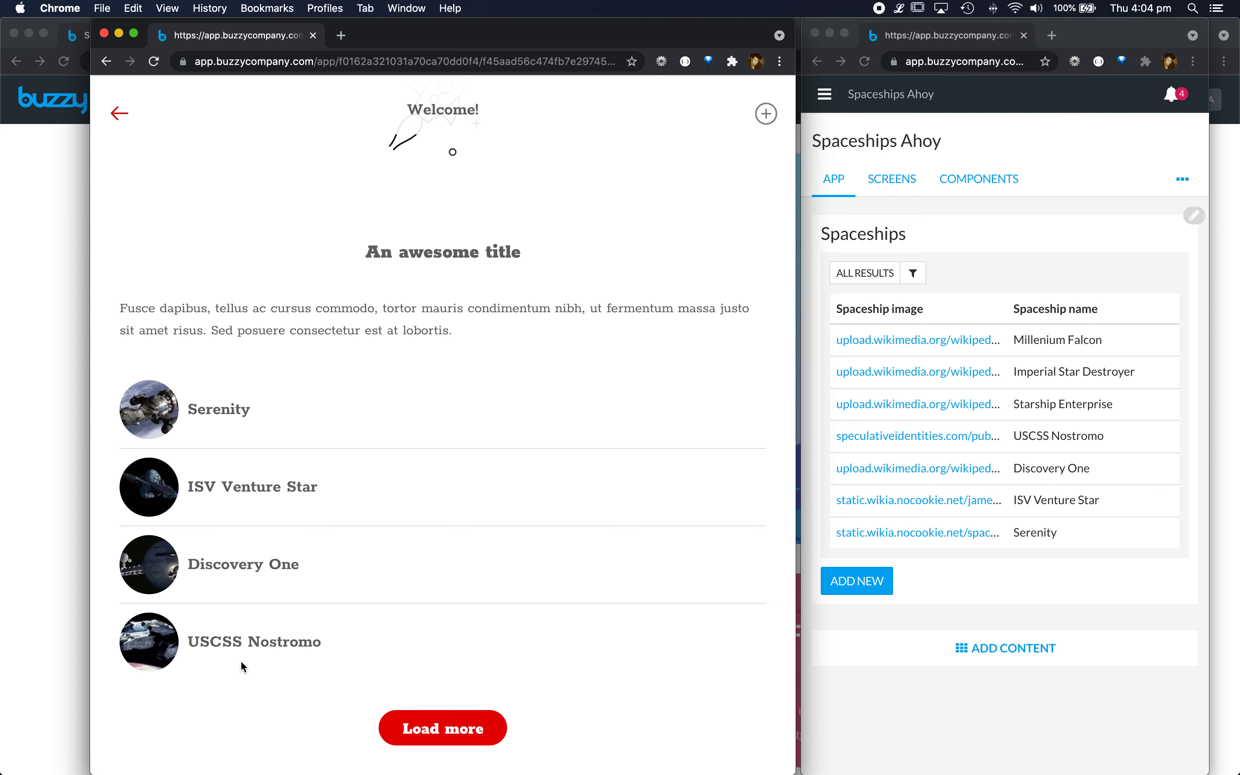
click(476, 724)
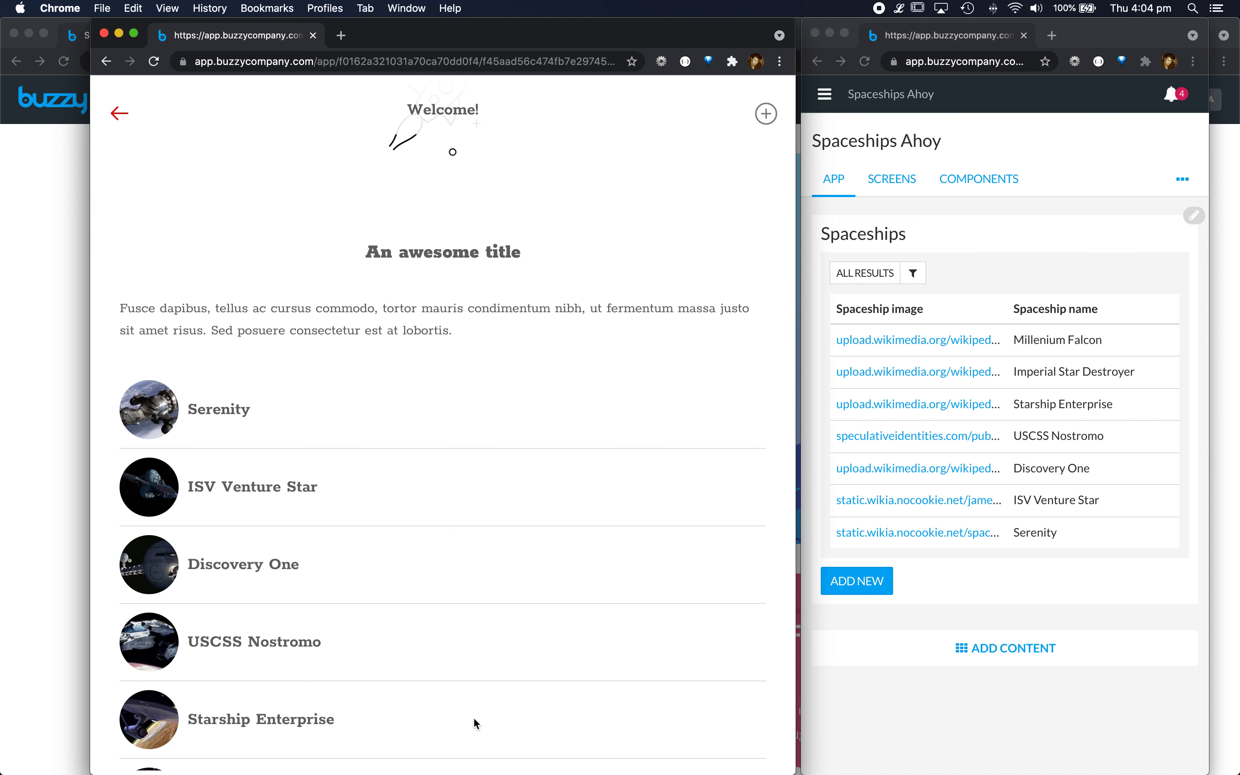
scroll(475, 723, down, 3)
scroll(474, 718, up, 7)
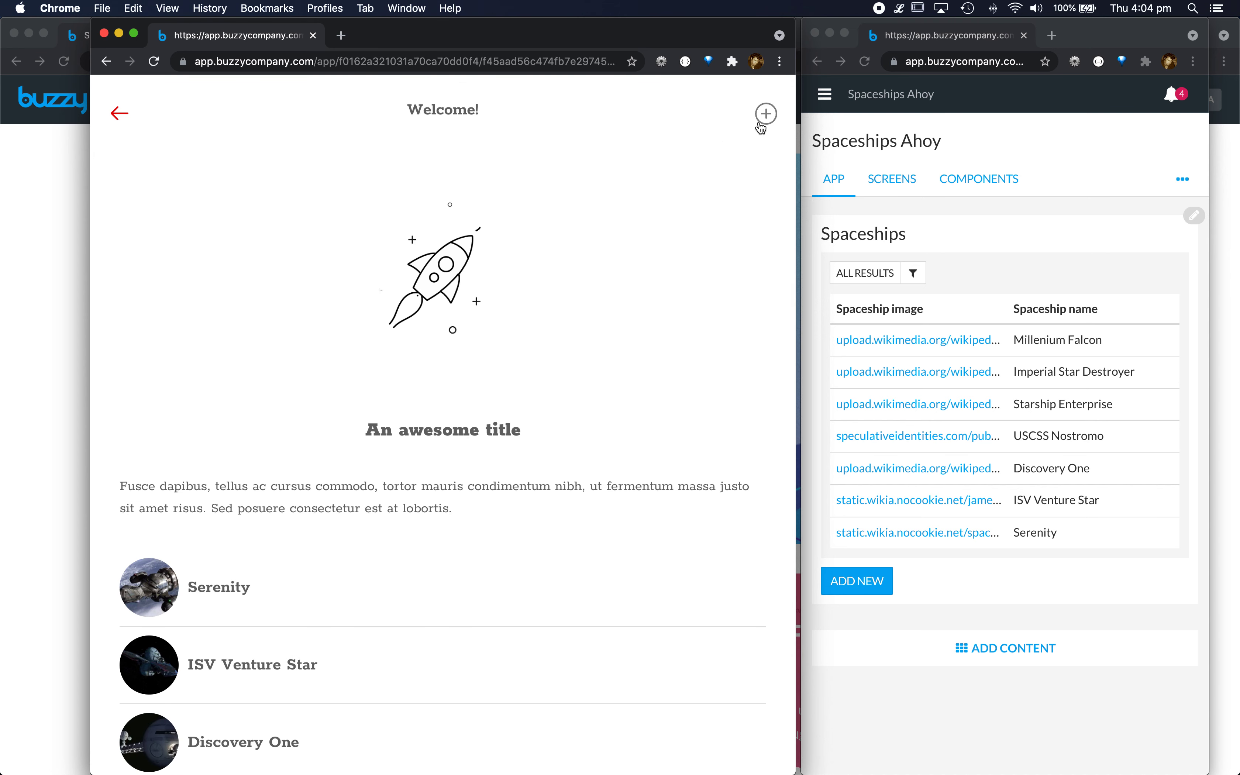
scroll(633, 307, down, 7)
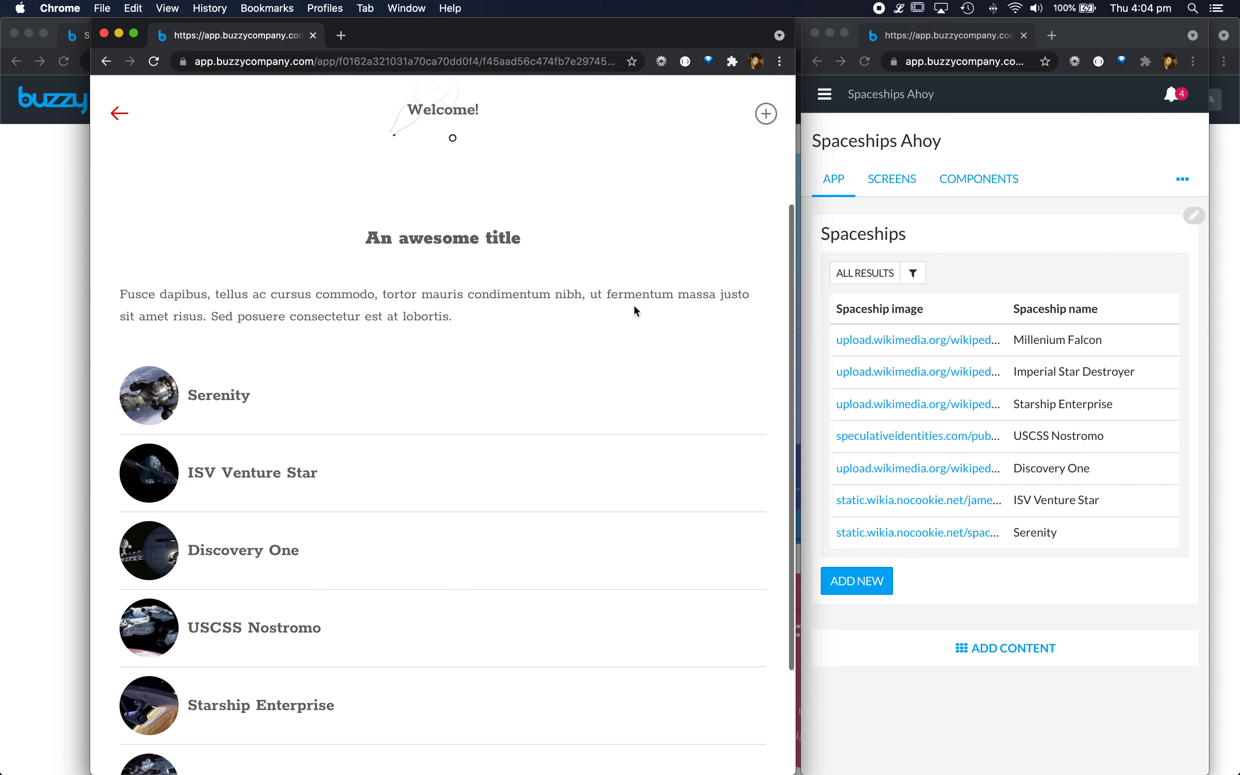